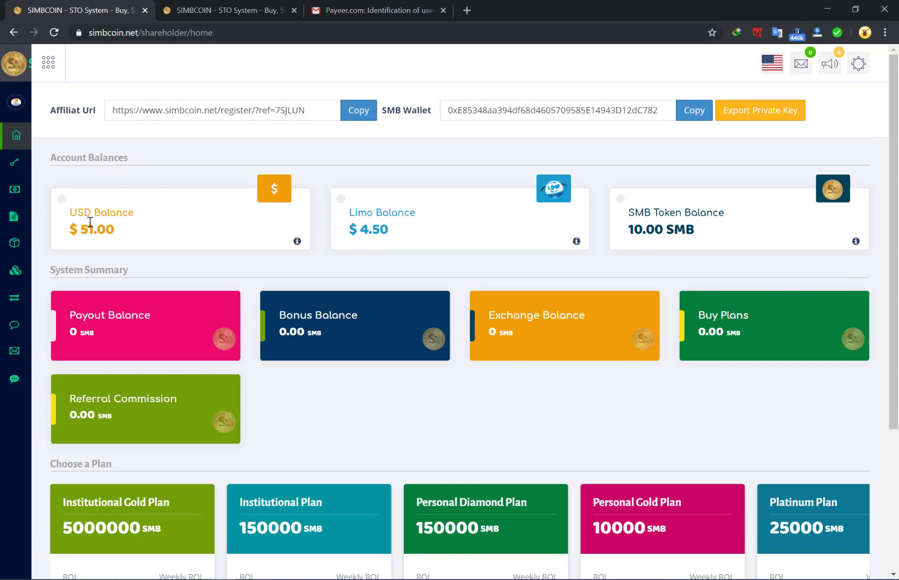
# Review the account balances: USD, Limo at 4.50 and 10.00 SMB tokens.
pyautogui.moveTo(71, 212); pyautogui.dragTo(137, 221)
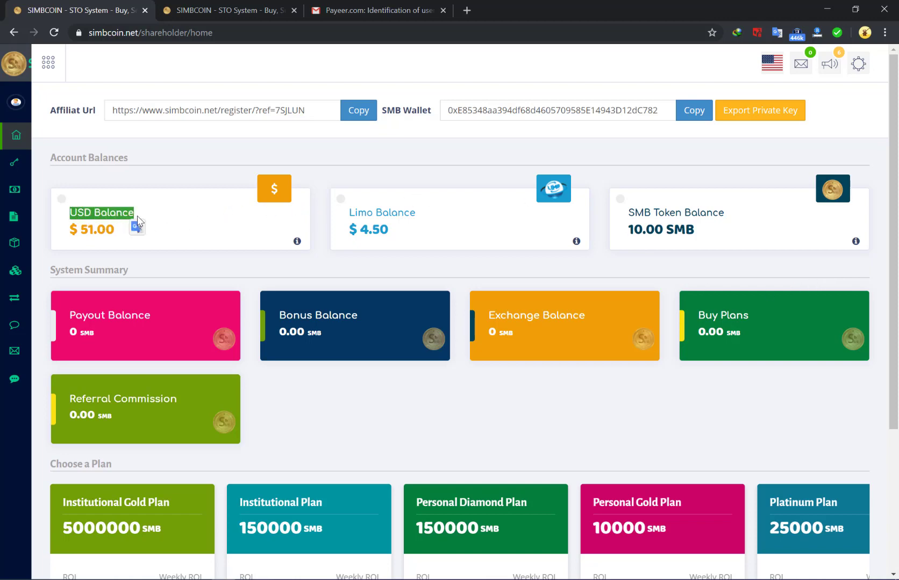
pyautogui.click(165, 222)
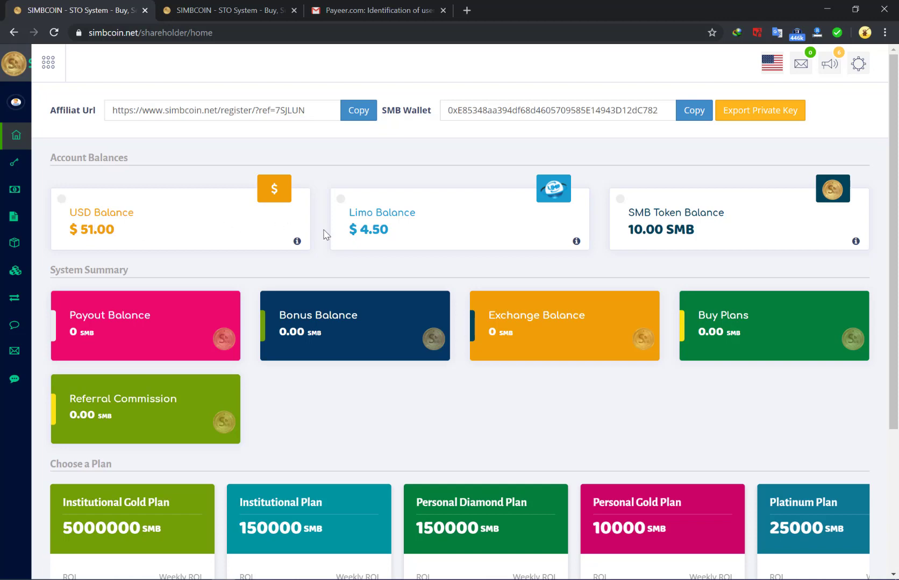
pyautogui.moveTo(348, 214); pyautogui.dragTo(403, 215)
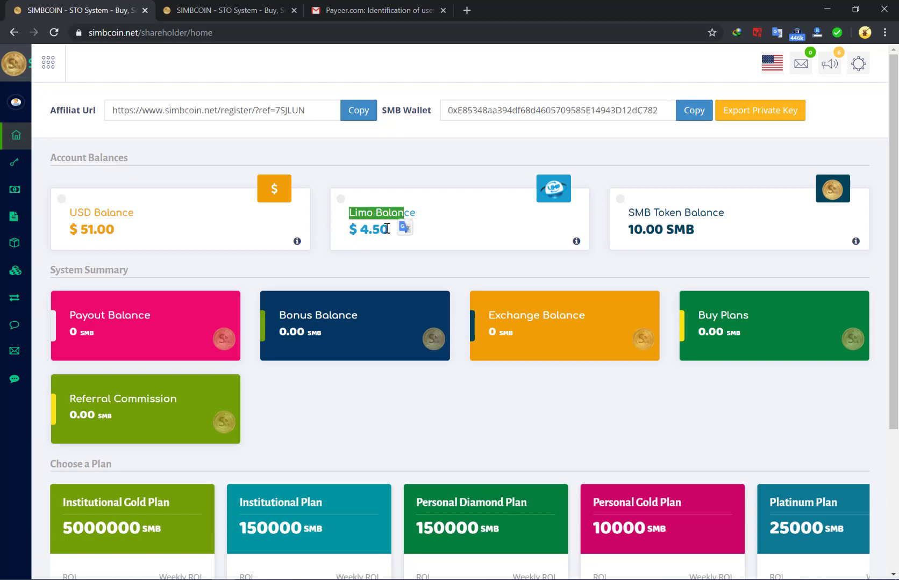
pyautogui.click(387, 229)
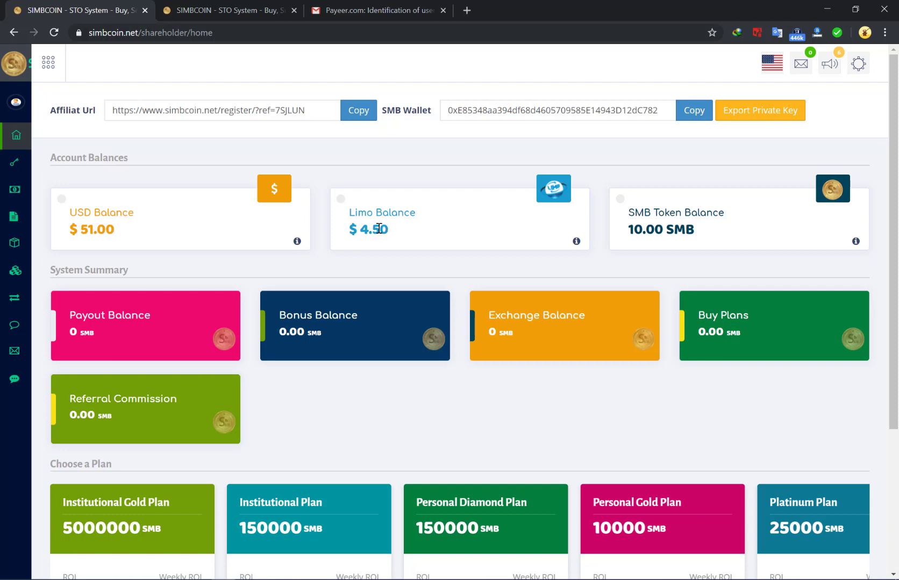
pyautogui.doubleClick(375, 230)
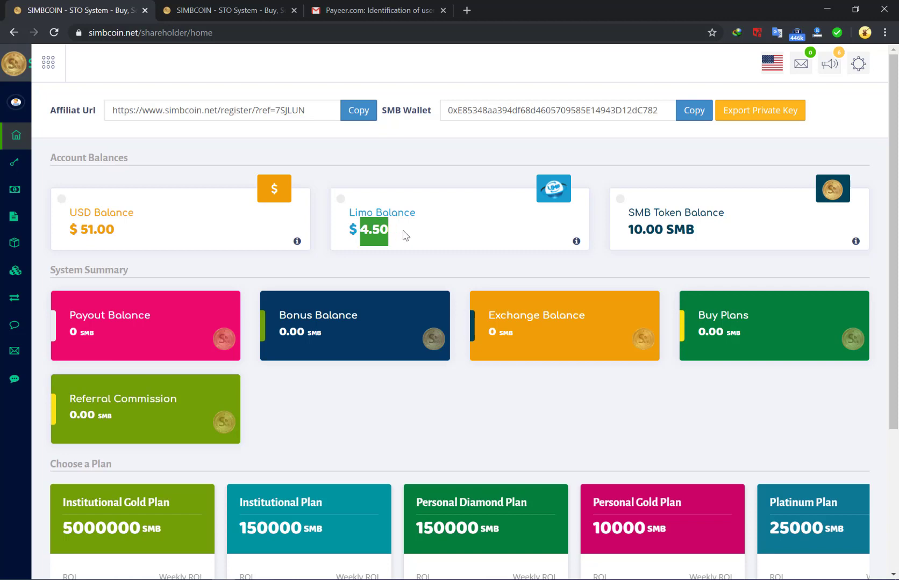
pyautogui.moveTo(631, 230); pyautogui.dragTo(700, 233)
pyautogui.click(702, 234)
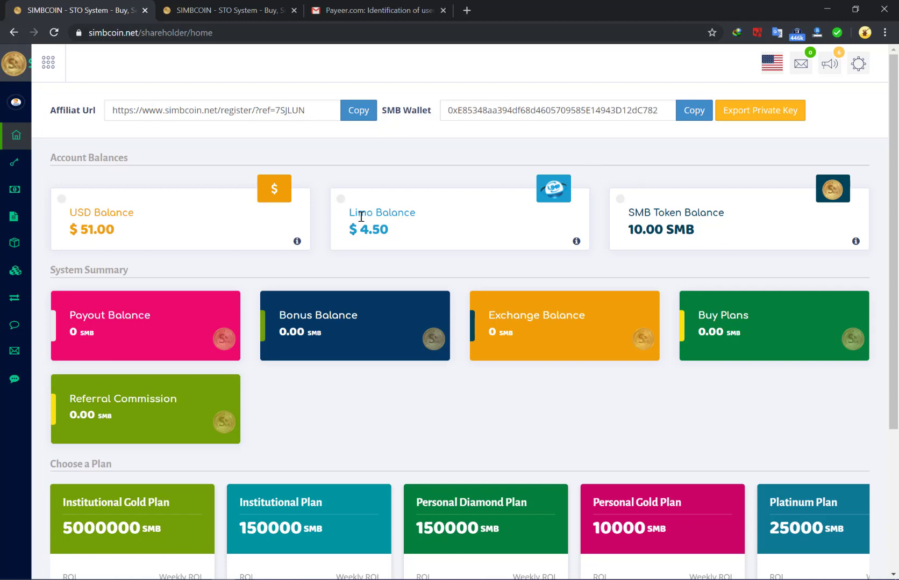
# On the other SimbCoin tab, start a deposit with the LIMO gateway in USD.
pyautogui.click(207, 8)
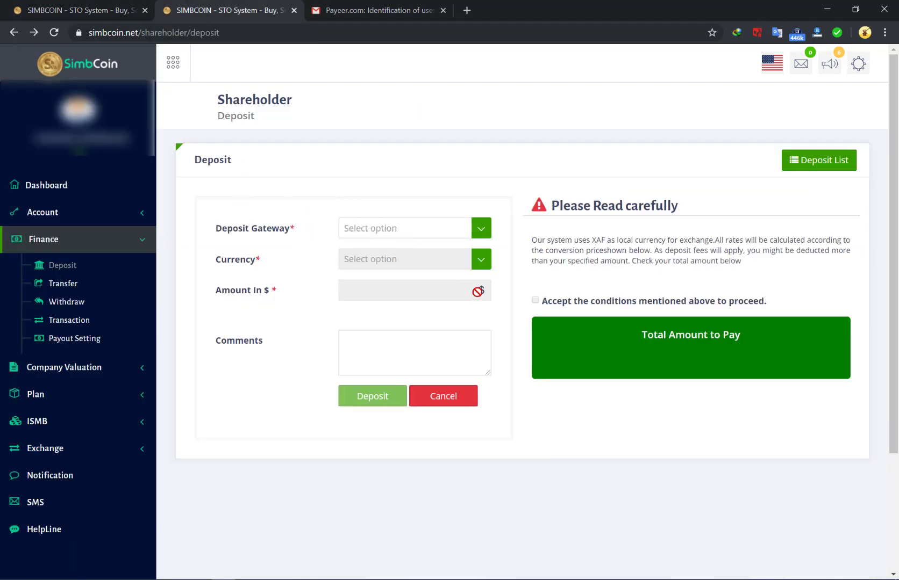
pyautogui.click(63, 266)
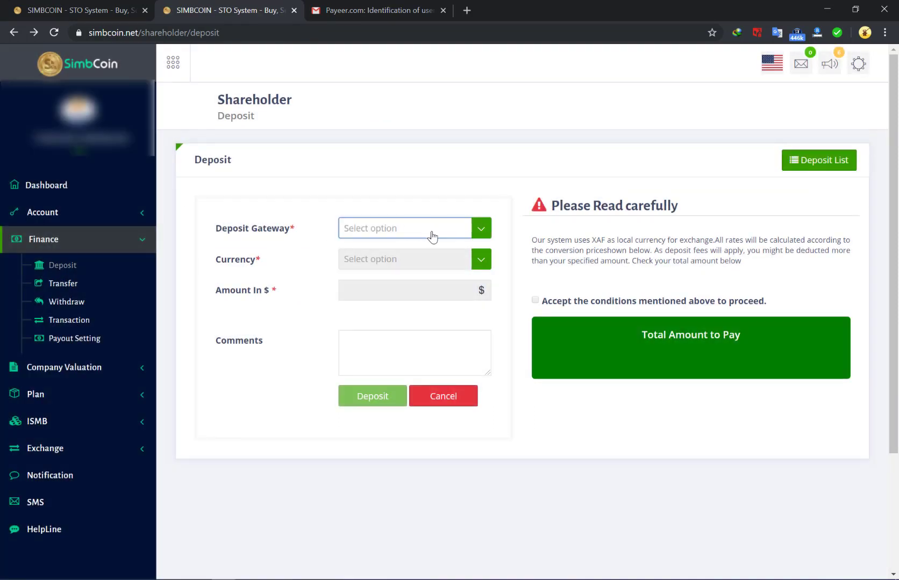
pyautogui.click(432, 237)
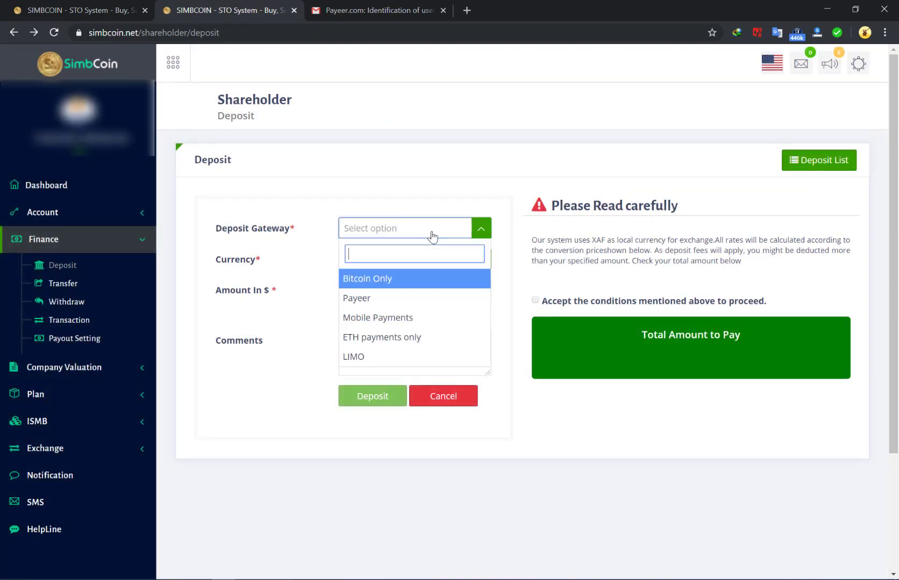
pyautogui.click(350, 359)
pyautogui.click(376, 264)
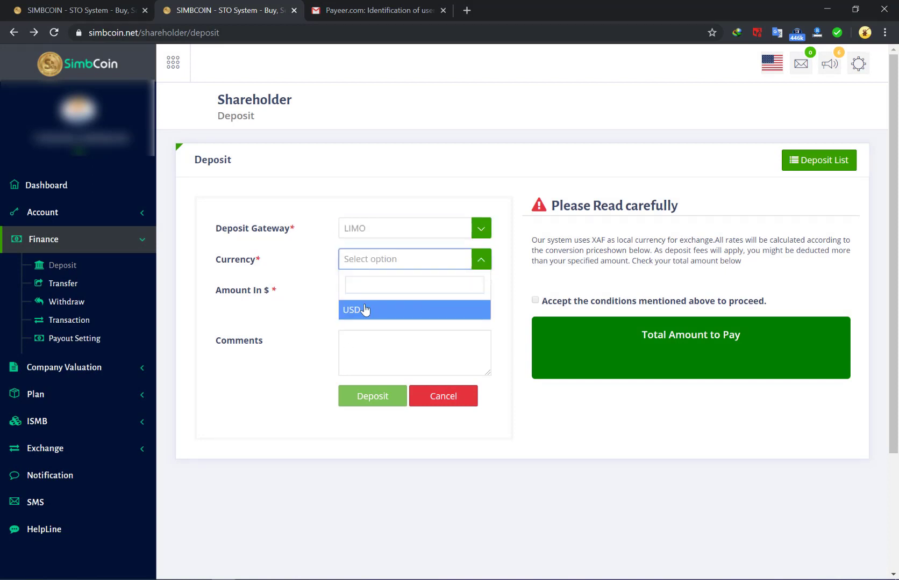
pyautogui.click(366, 310)
# Enter a deposit amount of 3, accept the conditions and submit the deposit.
pyautogui.click(372, 293)
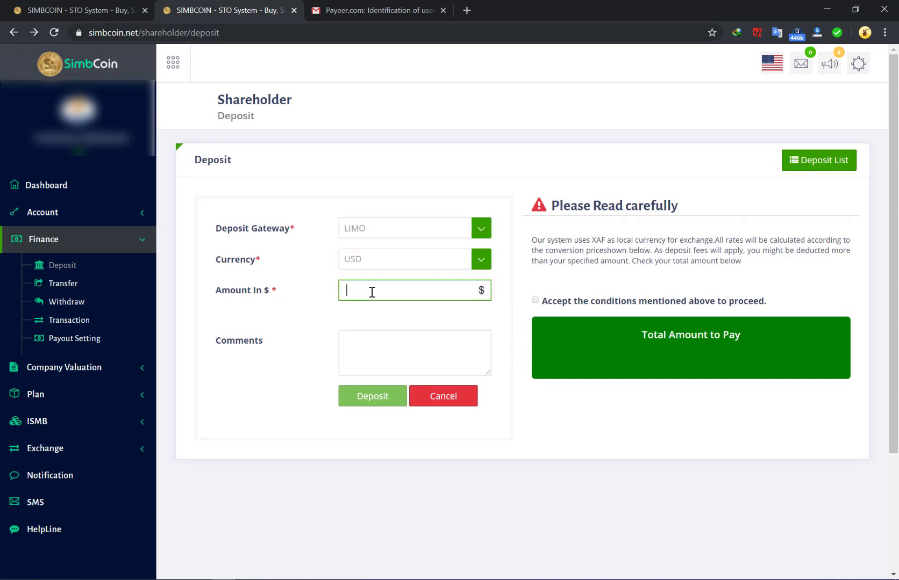
pyautogui.write('3')
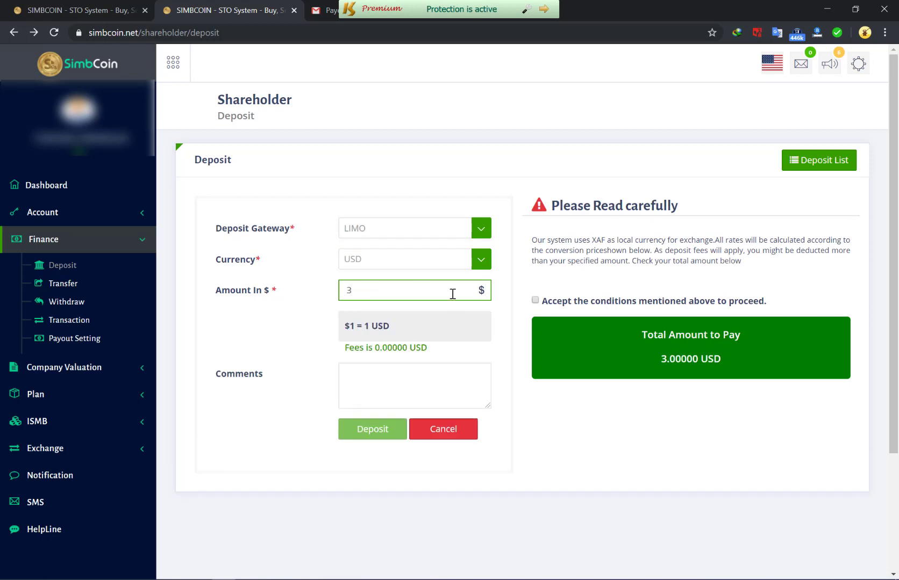
pyautogui.click(535, 301)
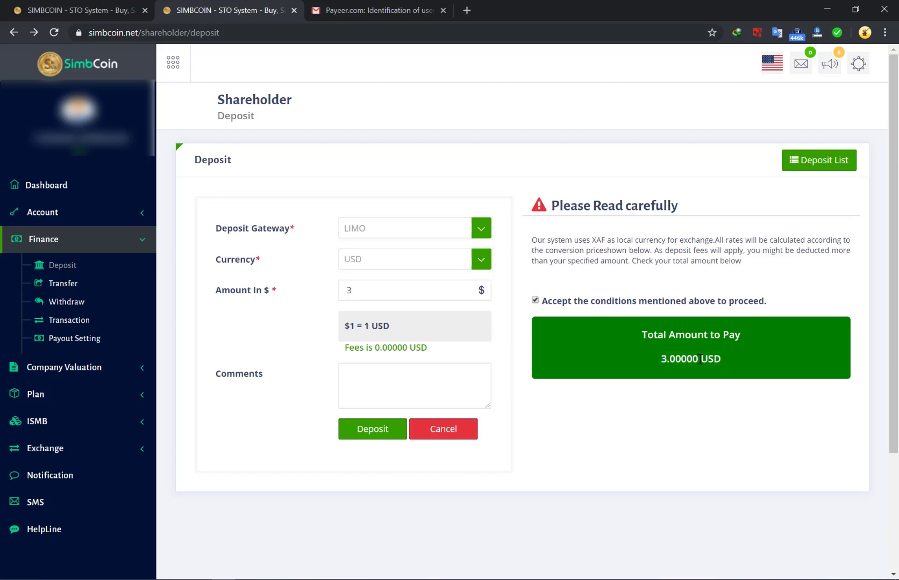
pyautogui.click(387, 436)
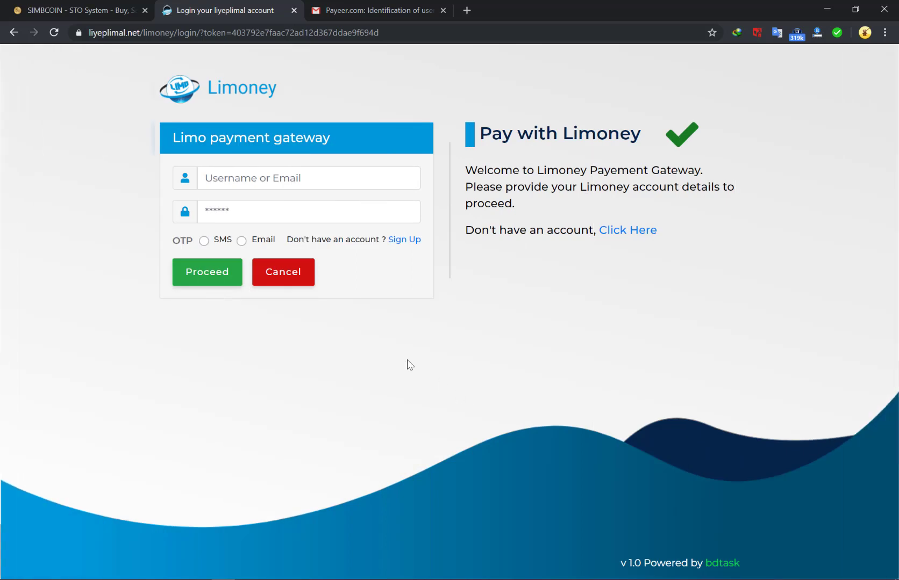
# Fill the Limoney gateway username from the saved account entry.
pyautogui.click(232, 182)
pyautogui.write('y')
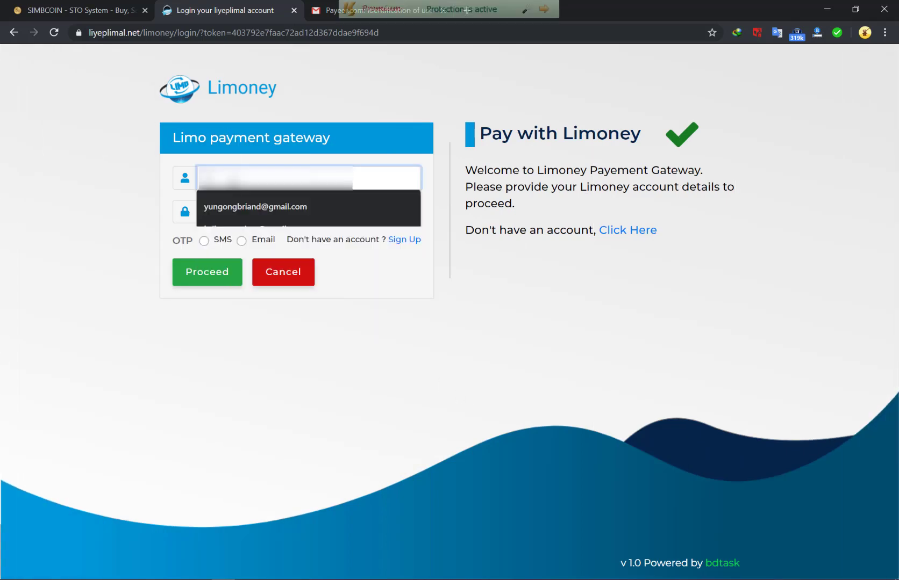
pyautogui.press('BackSpace')
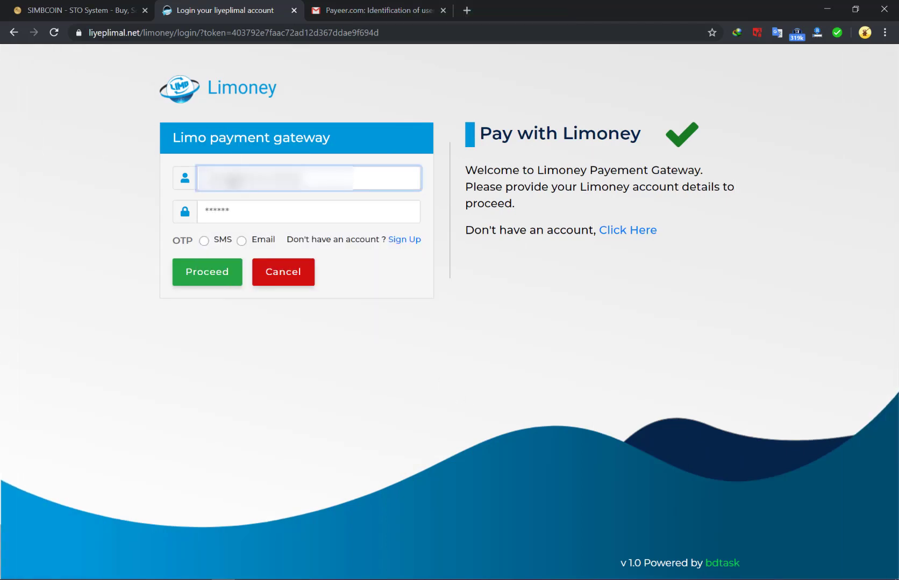
pyautogui.write('mel')
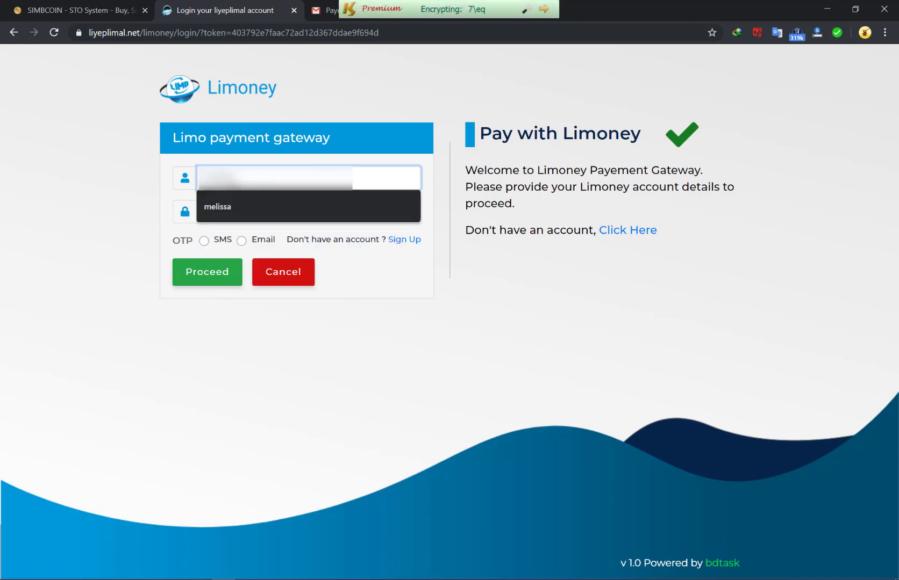
pyautogui.click(225, 206)
# Enter the account password and choose SMS for the one-time code.
pyautogui.click(227, 208)
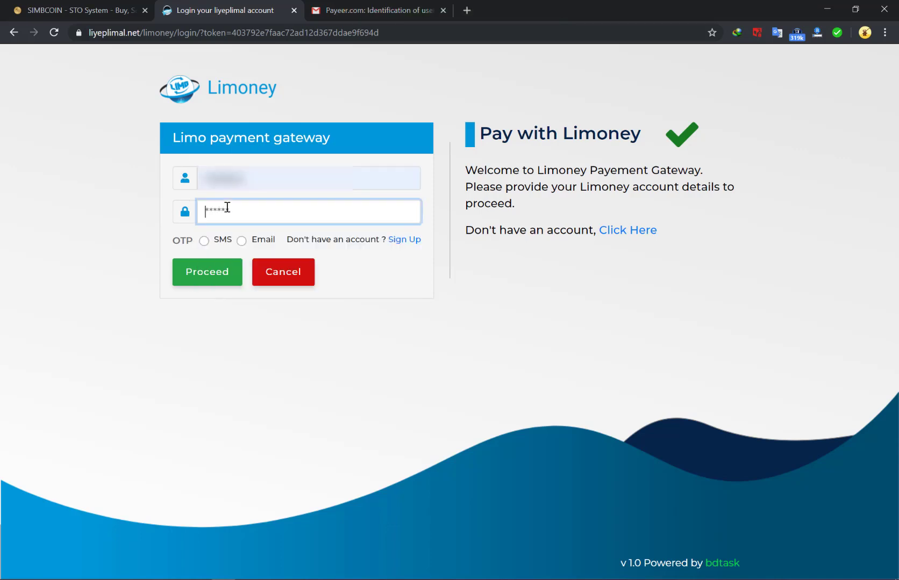
pyautogui.write('••••')
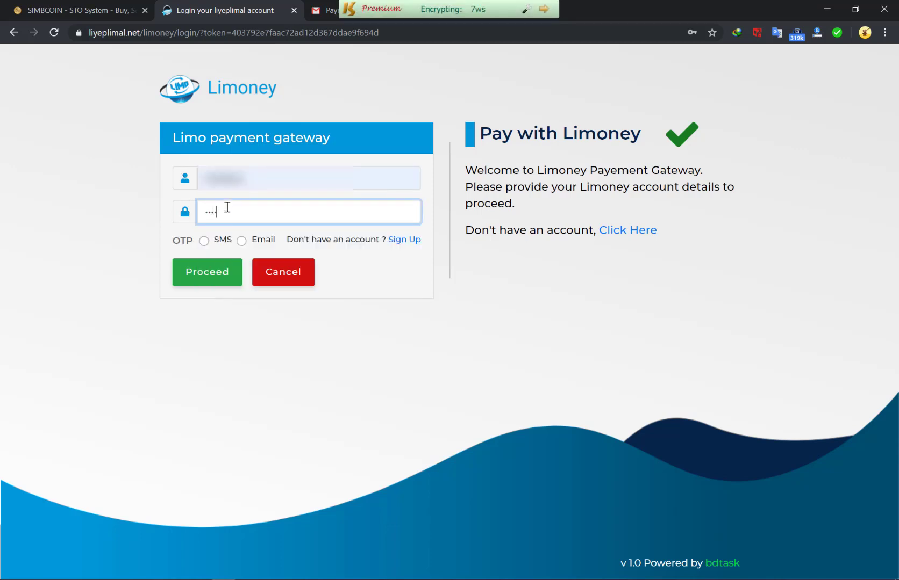
pyautogui.write('•••••••')
pyautogui.click(203, 242)
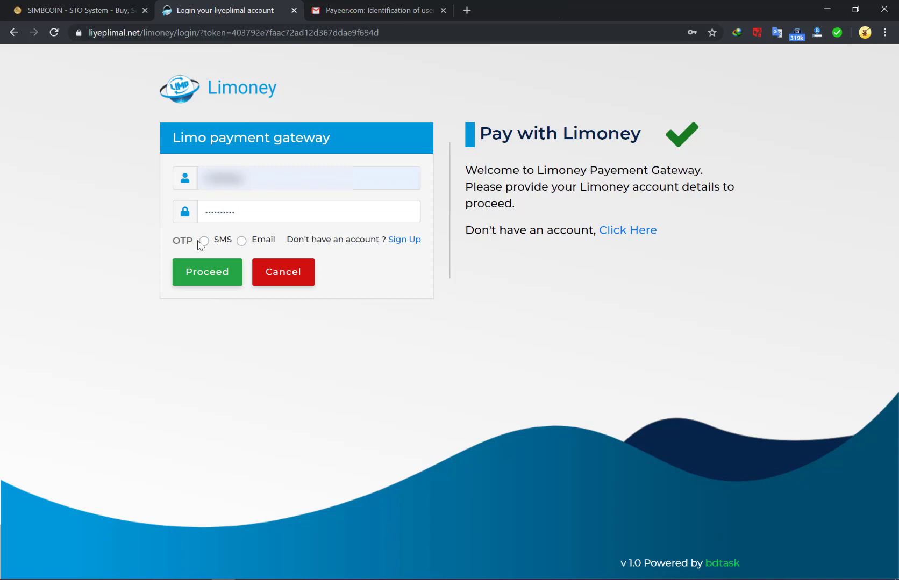
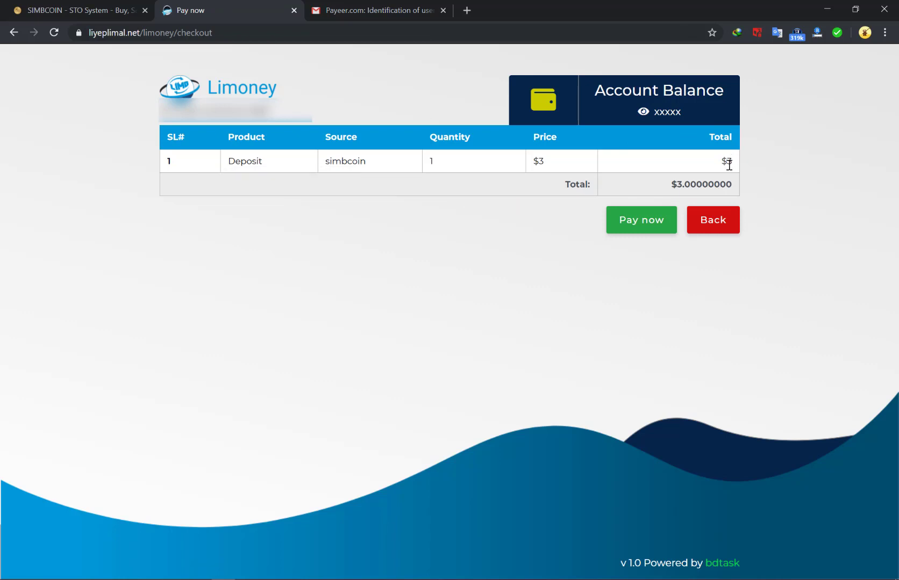
# Pay the $3 SimbCoin deposit on the Limoney checkout page.
pyautogui.click(656, 225)
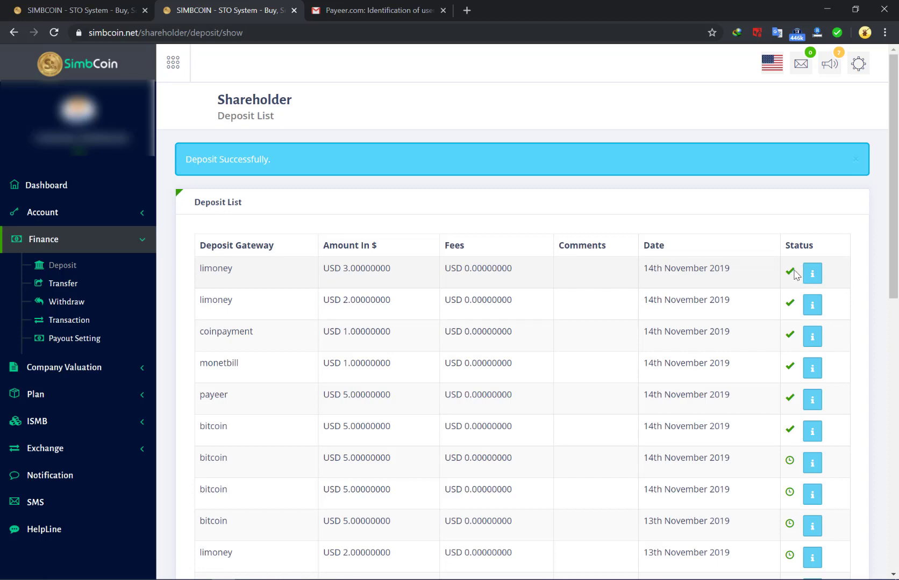
# Reload the SimbCoin dashboard to see the Limo Balance at $7.50, then return to the deposit list.
pyautogui.click(84, 10)
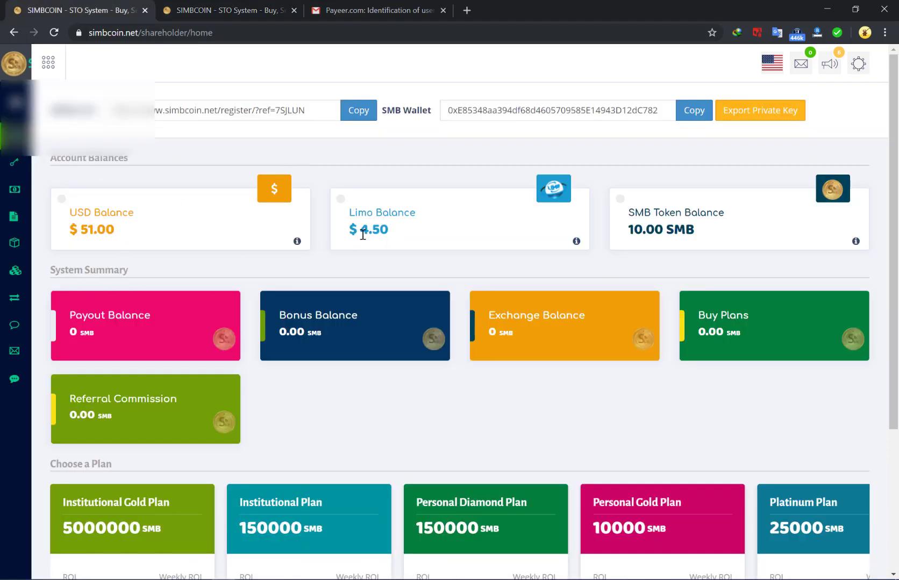
pyautogui.click(55, 34)
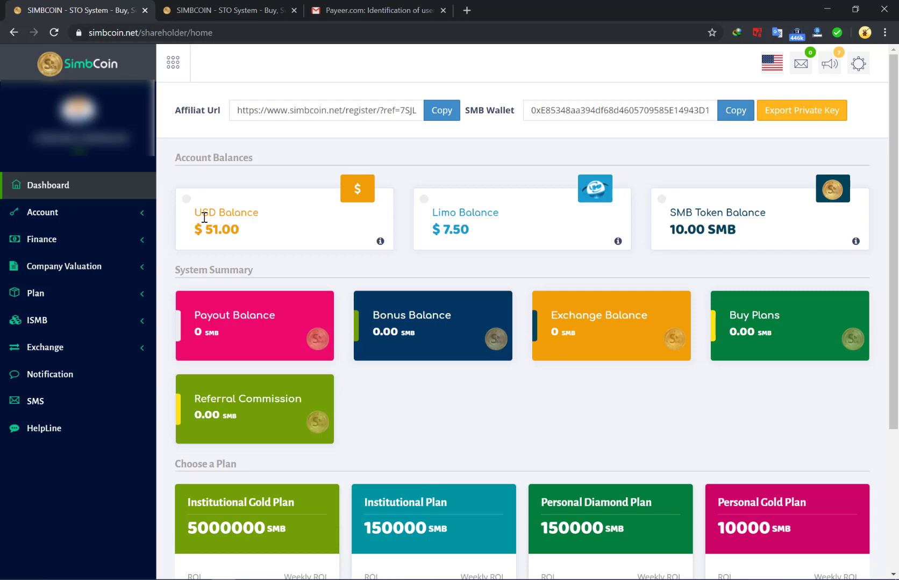
pyautogui.click(101, 220)
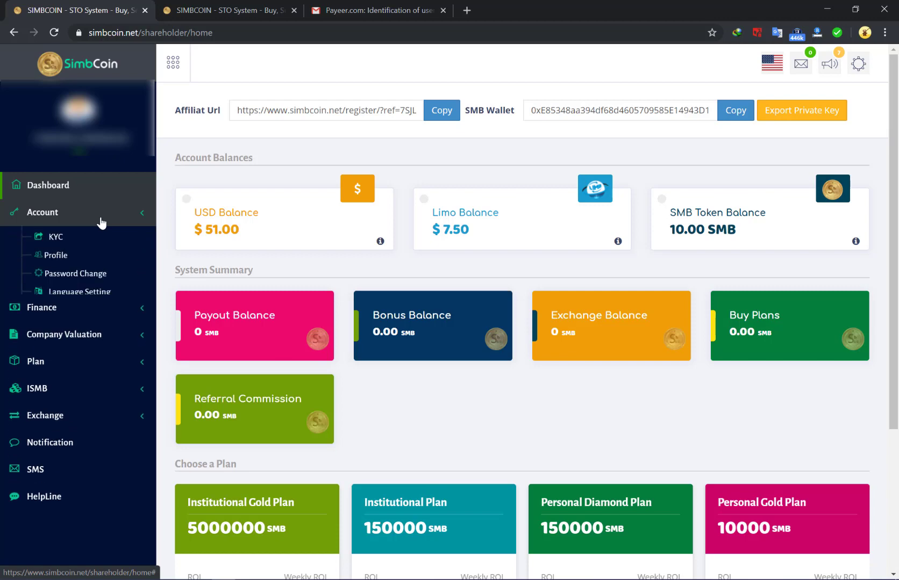
pyautogui.click(40, 361)
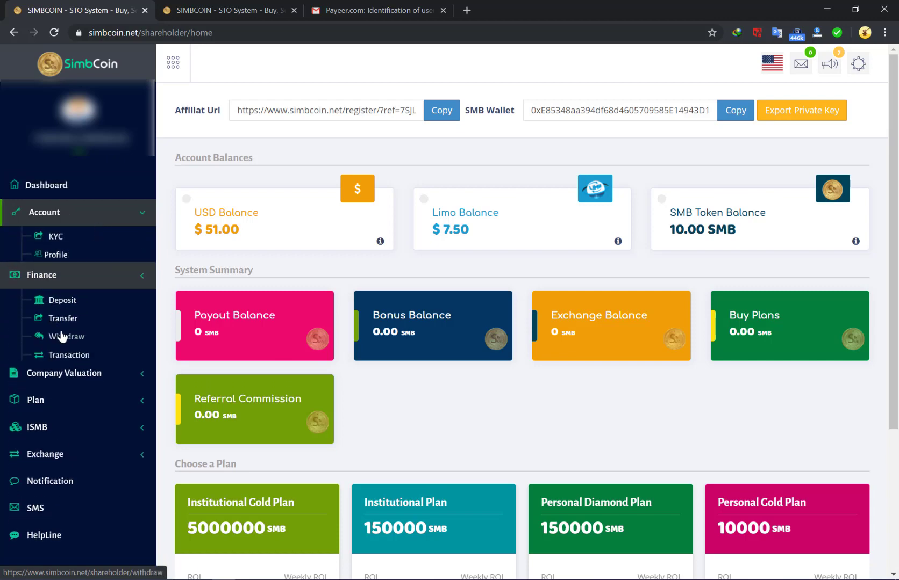
pyautogui.click(176, 6)
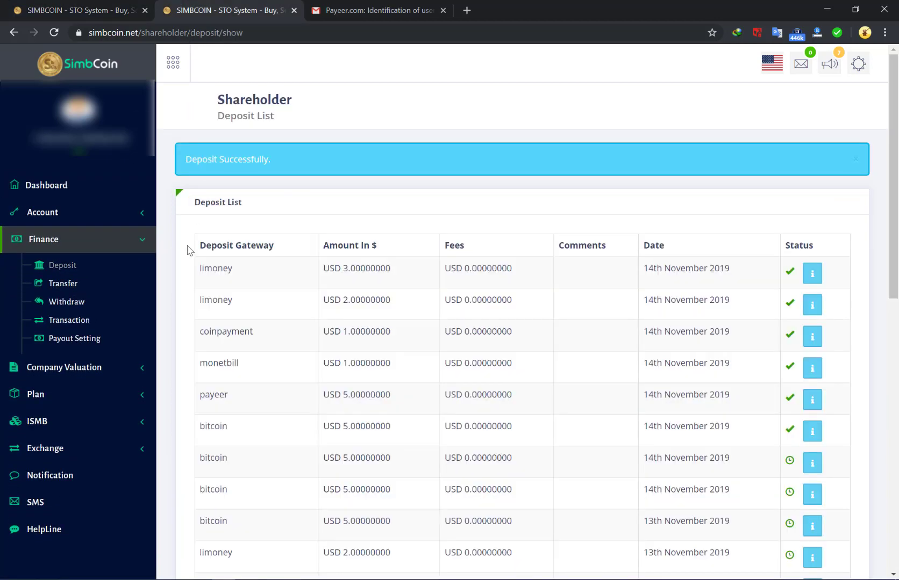
# Fill a new $2 Bitcoin Only deposit in BTC (0.00022 BTC) and accept the conditions.
pyautogui.click(67, 270)
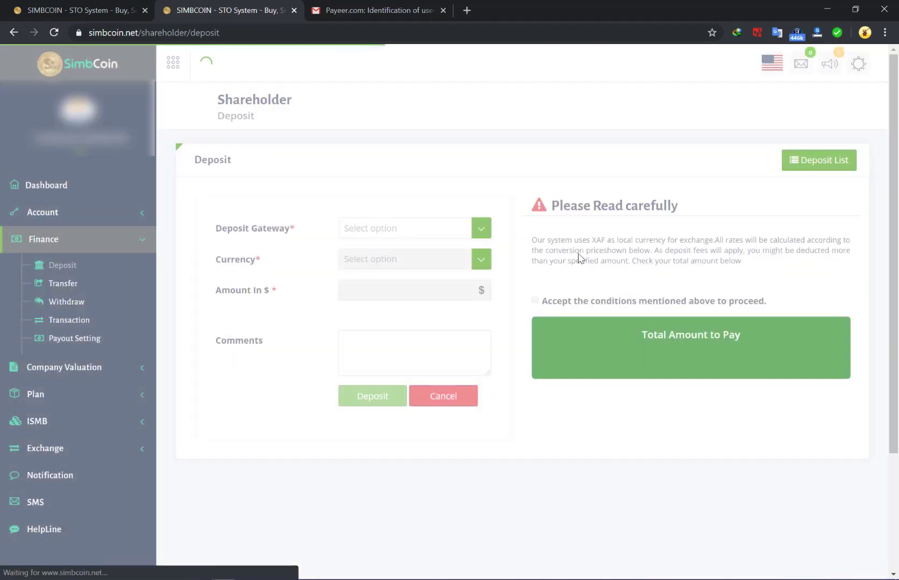
pyautogui.click(392, 235)
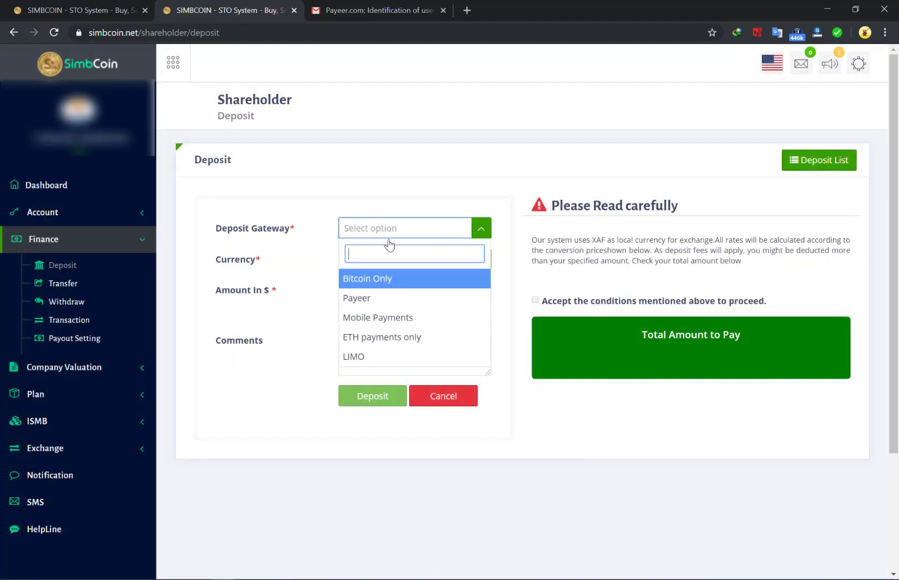
pyautogui.click(359, 280)
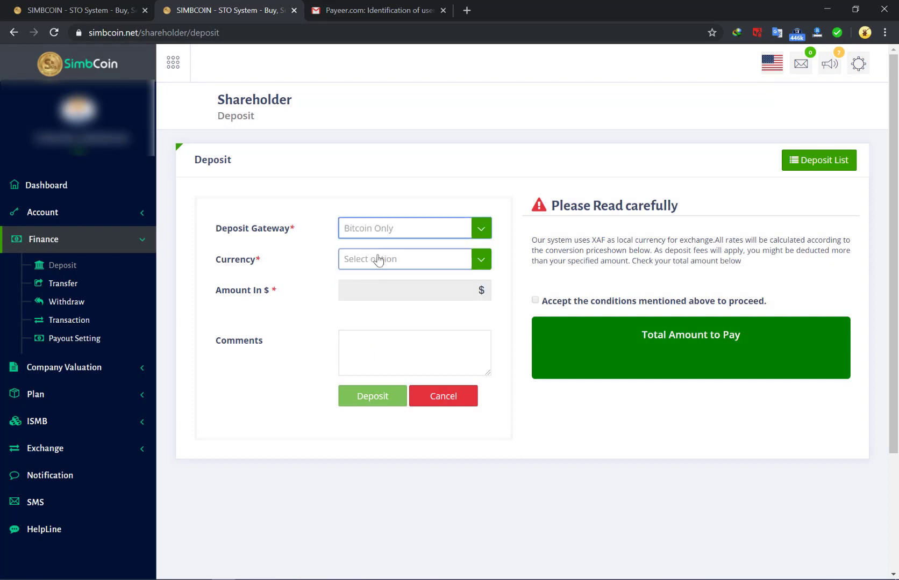
pyautogui.click(377, 261)
pyautogui.scroll(-5, 389, 385)
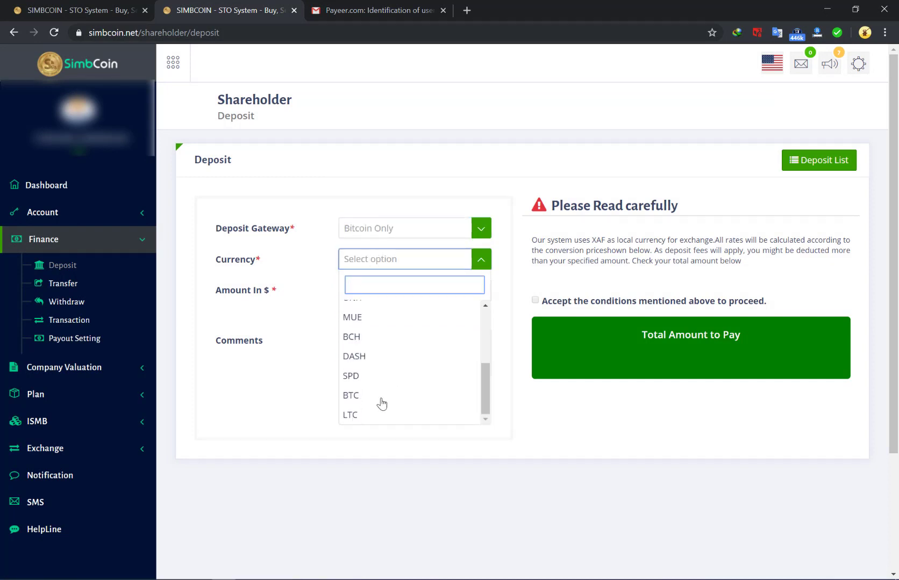
pyautogui.click(363, 401)
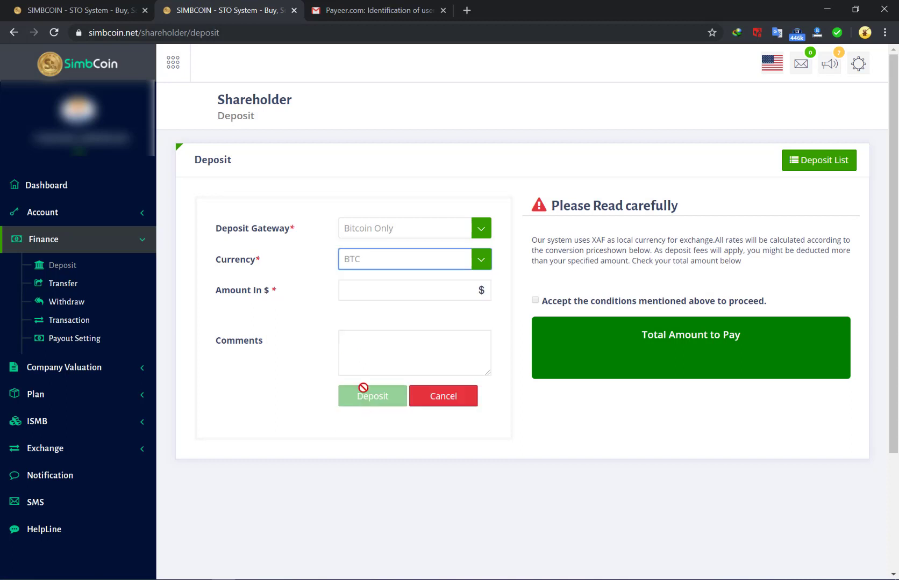
pyautogui.click(366, 290)
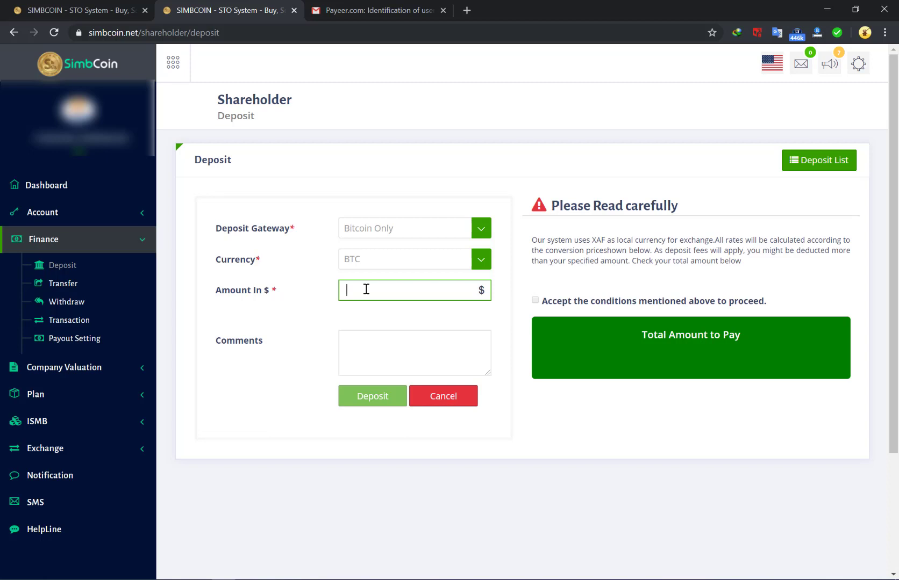
pyautogui.write('2')
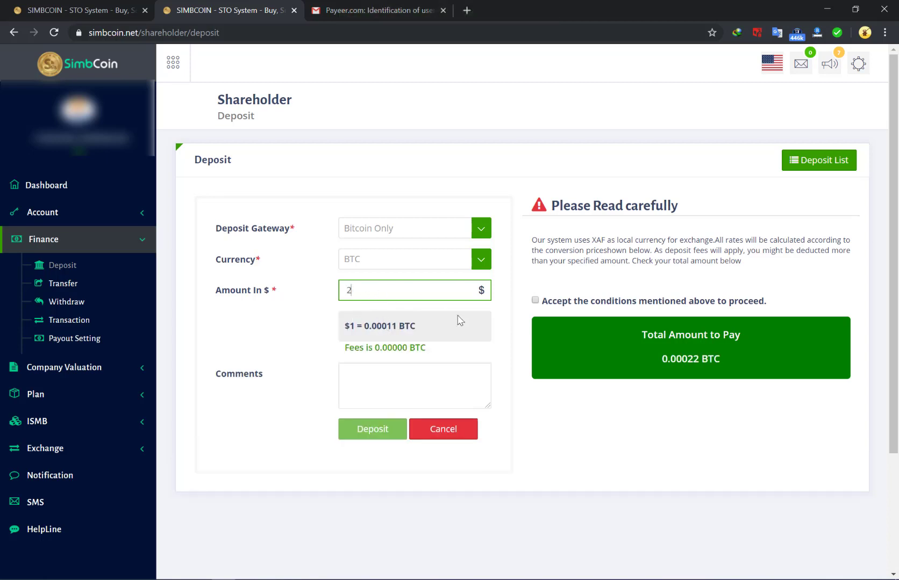
pyautogui.click(661, 362)
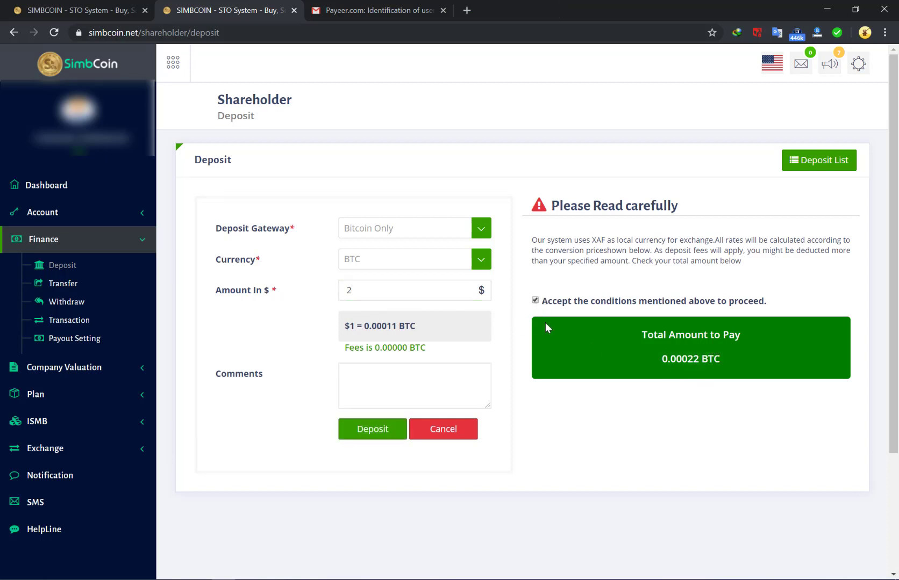
# Submit the $2 Bitcoin deposit and review its 0.00036034 BTC payment address and QR code.
pyautogui.click(362, 433)
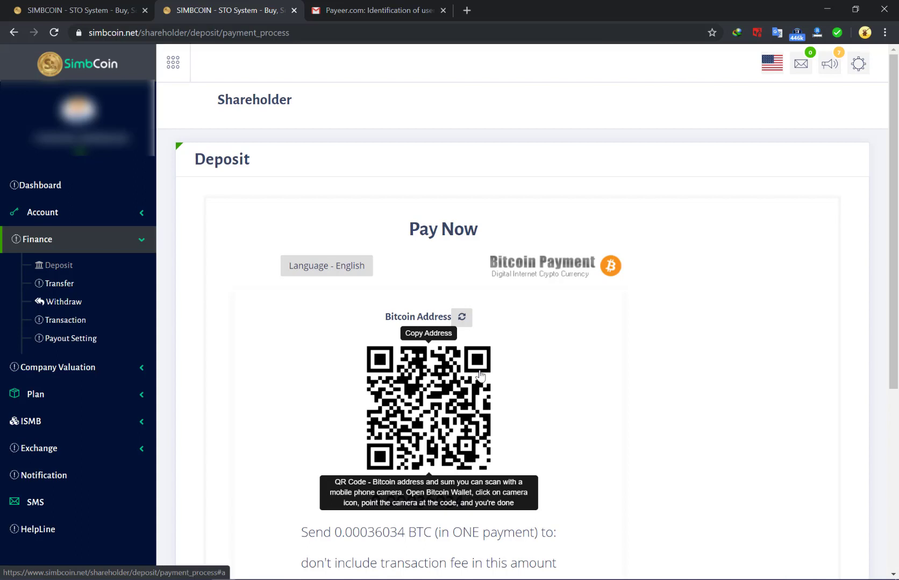
pyautogui.scroll(-3, 502, 424)
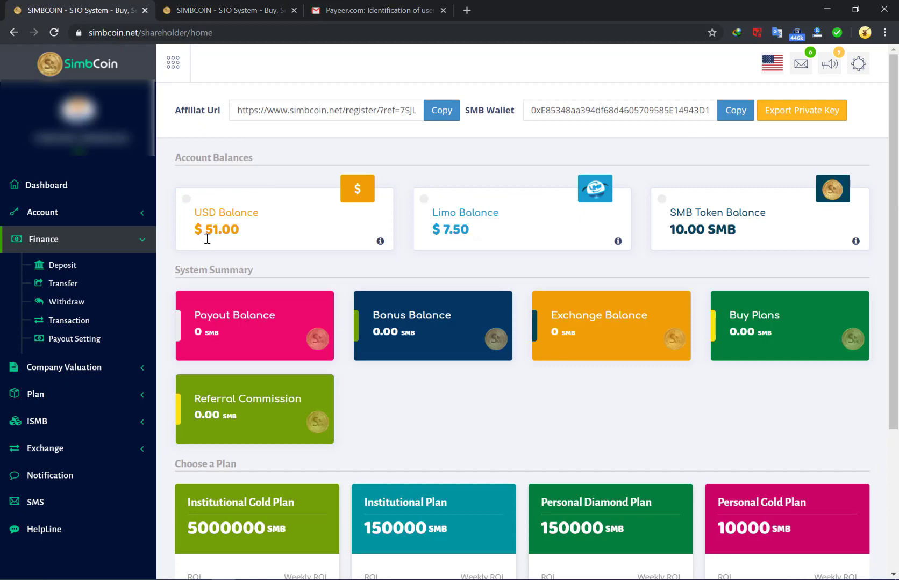
# Reload the dashboard to confirm the $53.00 USD Balance, then return to the deposit list.
pyautogui.click(55, 32)
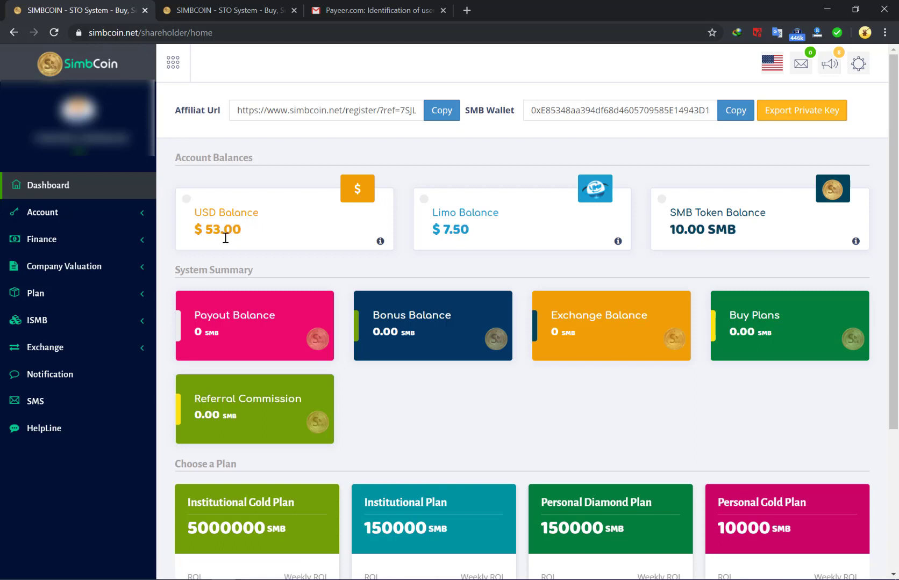
pyautogui.click(75, 240)
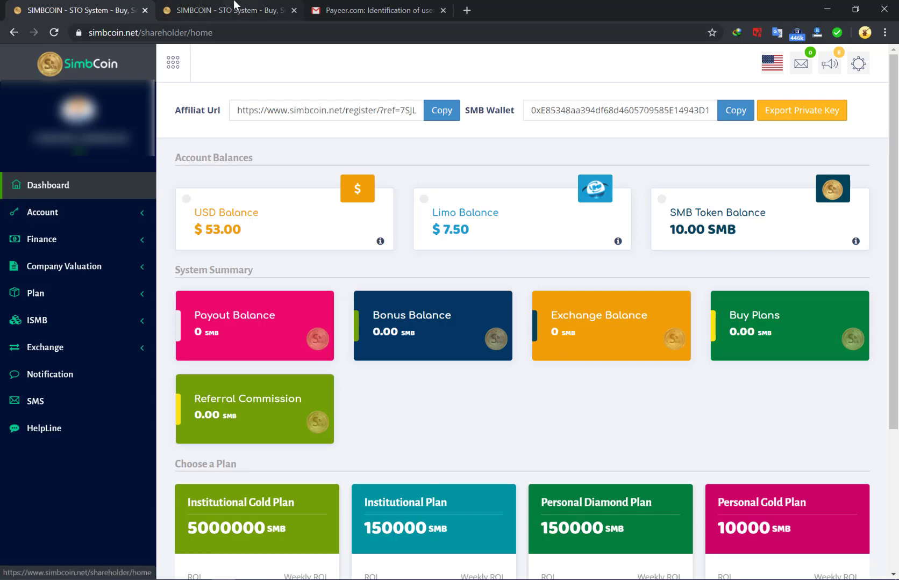
pyautogui.click(68, 264)
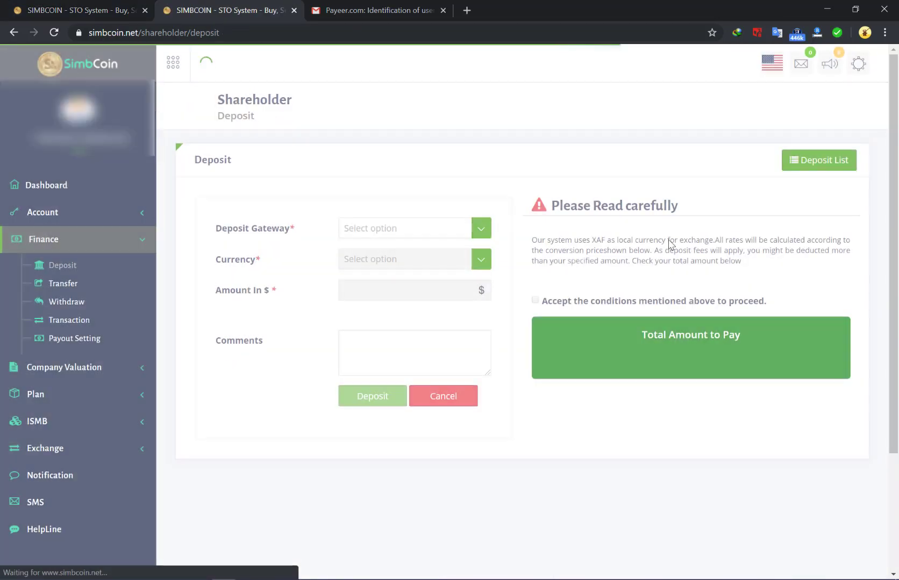
# Create a $4 Payeer deposit in USD, accept the conditions, and send it on for payment.
pyautogui.click(431, 234)
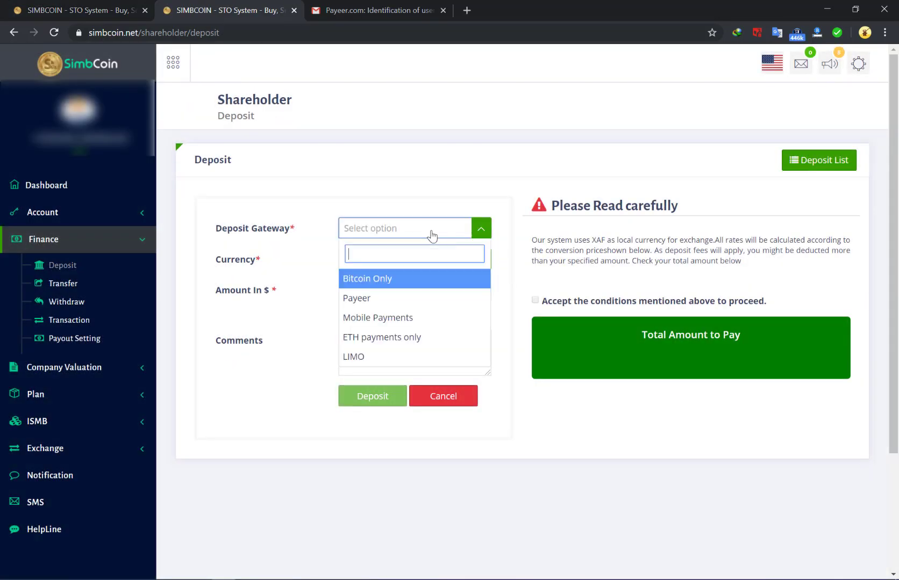
pyautogui.click(357, 299)
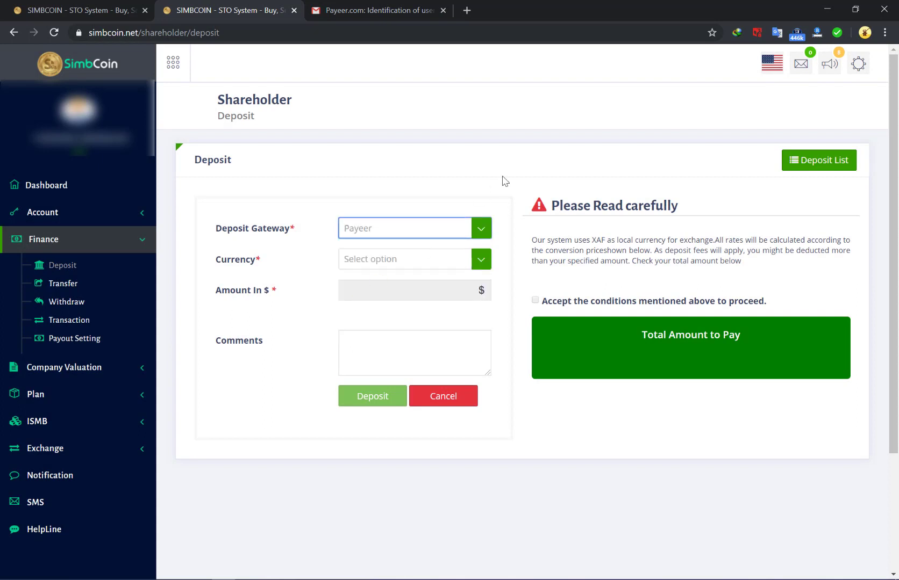
pyautogui.click(407, 260)
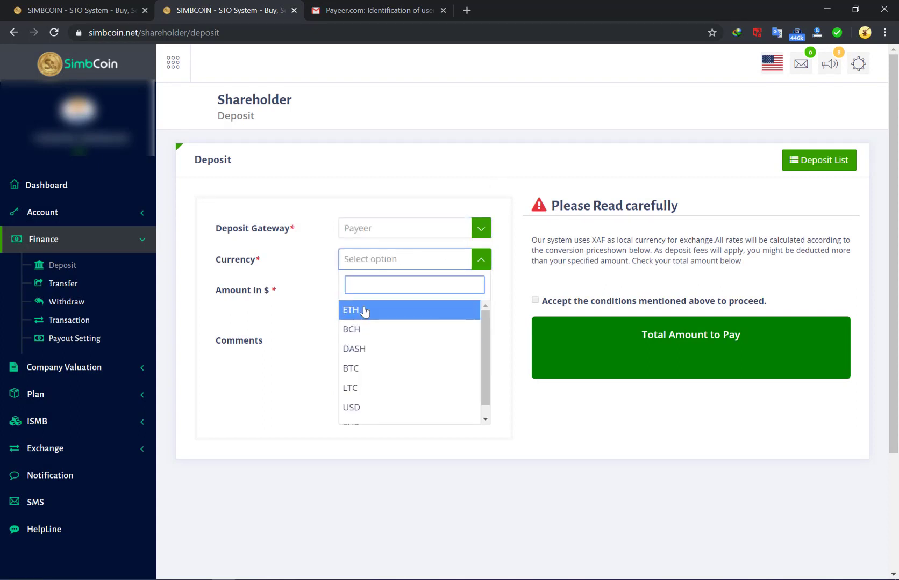
pyautogui.click(357, 396)
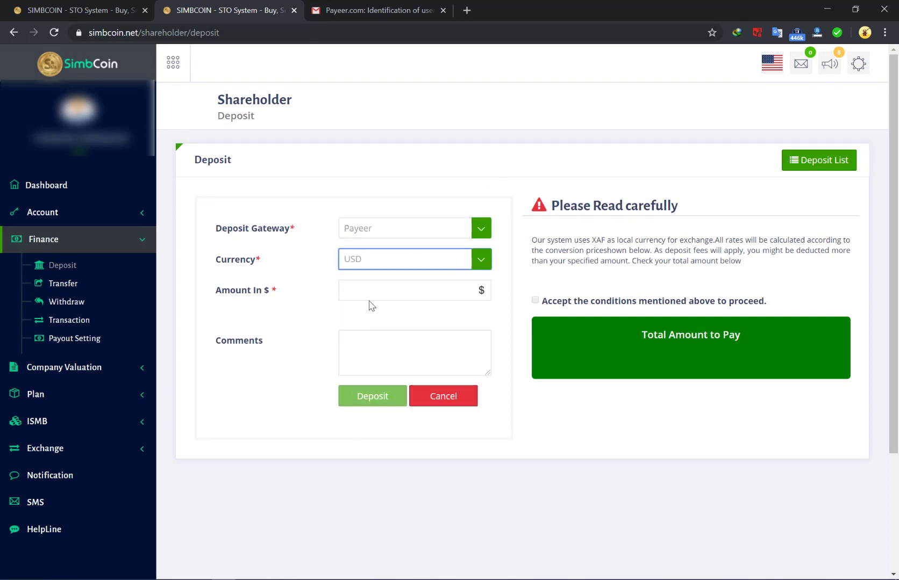
pyautogui.click(375, 292)
pyautogui.write('4')
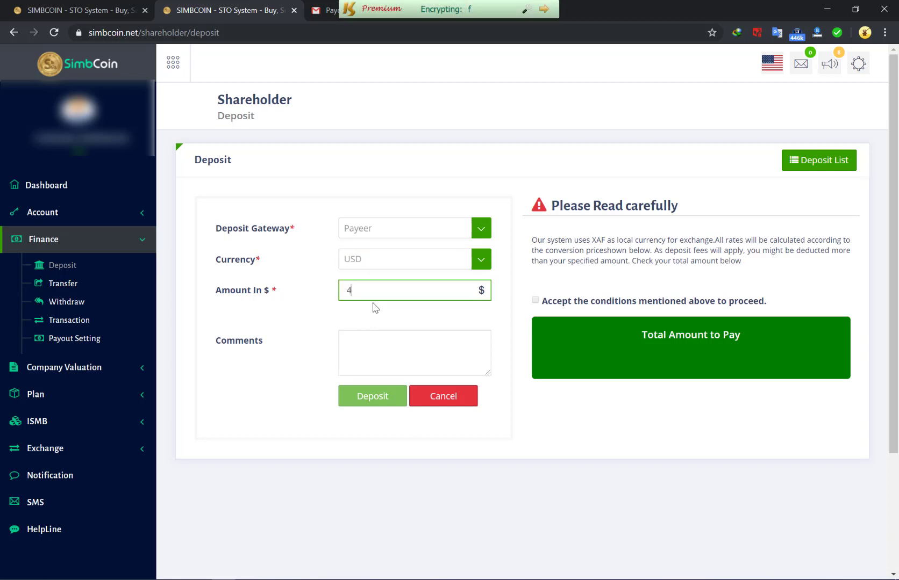
pyautogui.click(535, 301)
pyautogui.click(365, 433)
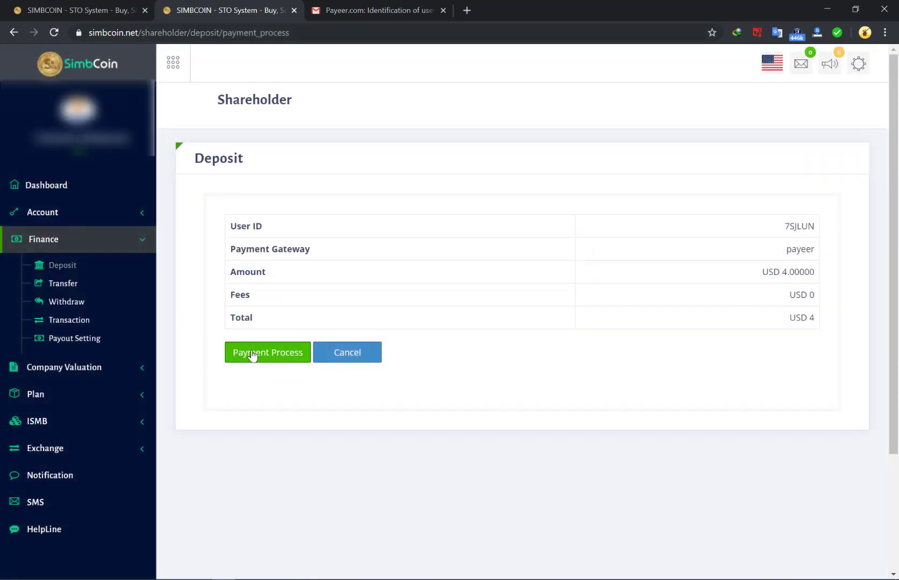
pyautogui.click(251, 353)
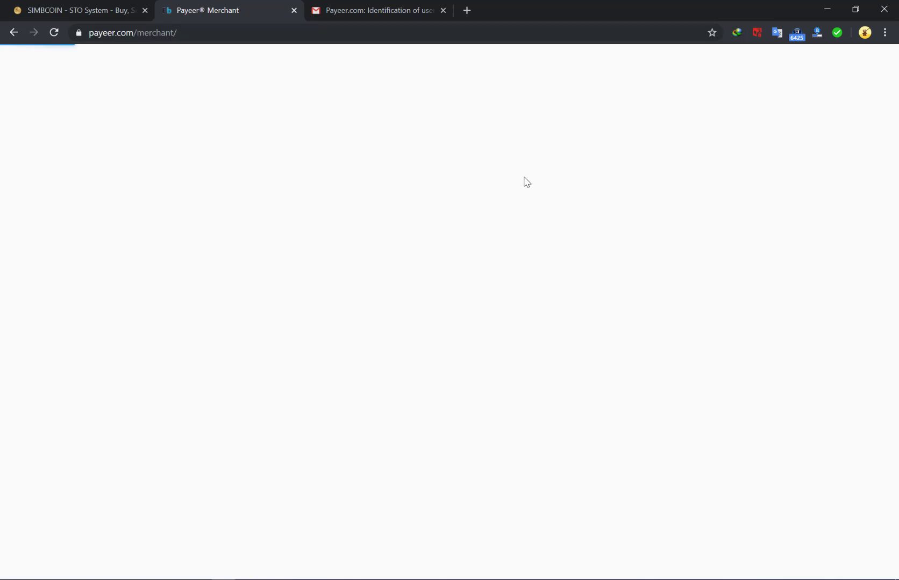
# Choose to pay the 4.00 $ Simbcoin invoice from the Payeer USD balance and confirm.
pyautogui.moveTo(186, 426)
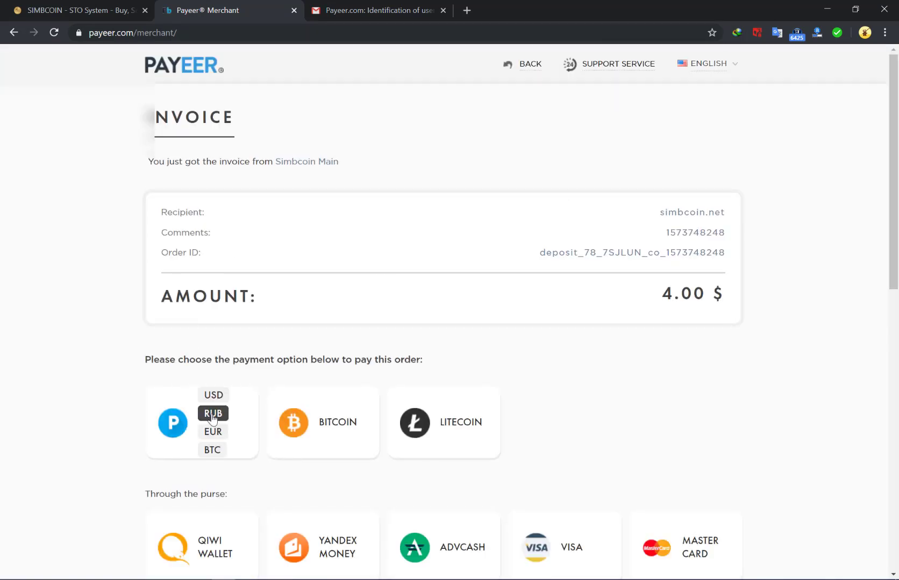
pyautogui.click(213, 395)
pyautogui.click(673, 421)
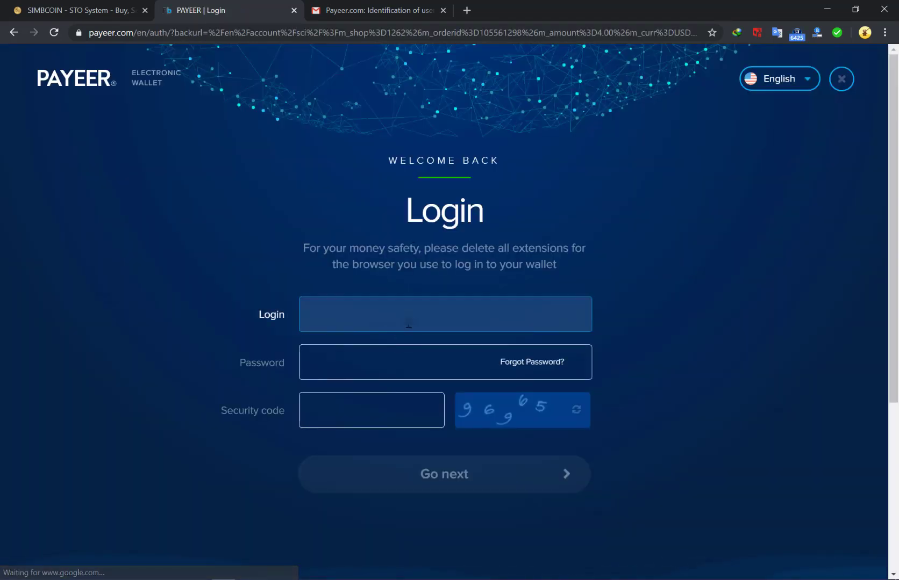
# Enter the Payeer account login, correcting the mistyped characters.
pyautogui.write('********')
pyautogui.press('BackSpace')
pyautogui.press('BackSpace')
pyautogui.press('BackSpace')
pyautogui.press('BackSpace')
pyautogui.press('BackSpace')
pyautogui.press('BackSpace')
pyautogui.press('BackSpace')
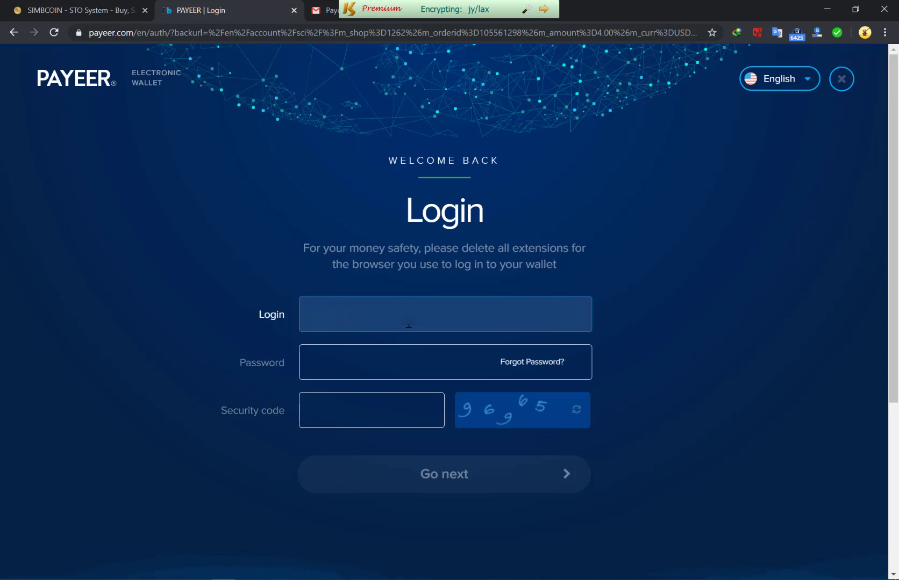
pyautogui.write('********')
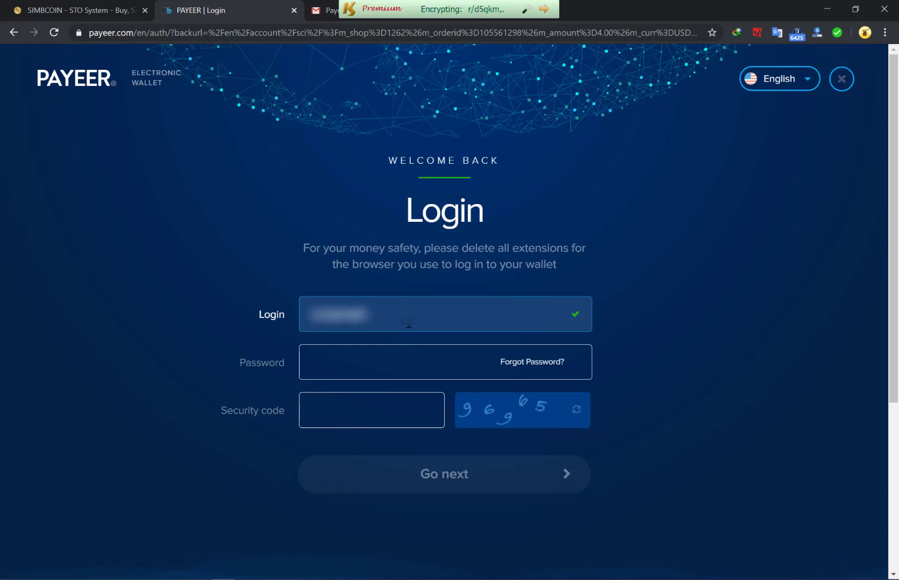
pyautogui.press('BackSpace')
pyautogui.press('BackSpace')
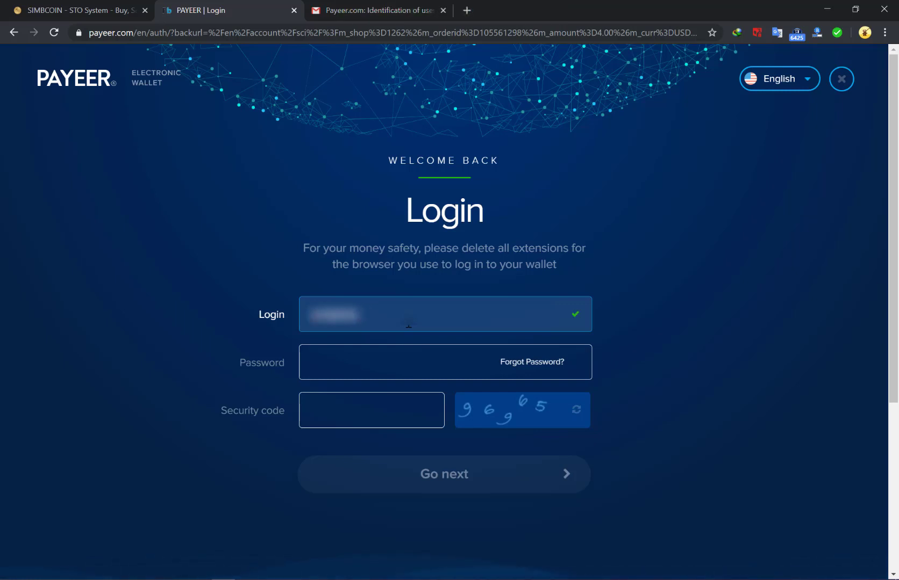
pyautogui.write('**')
pyautogui.press('BackSpace')
pyautogui.press('BackSpace')
pyautogui.write('******')
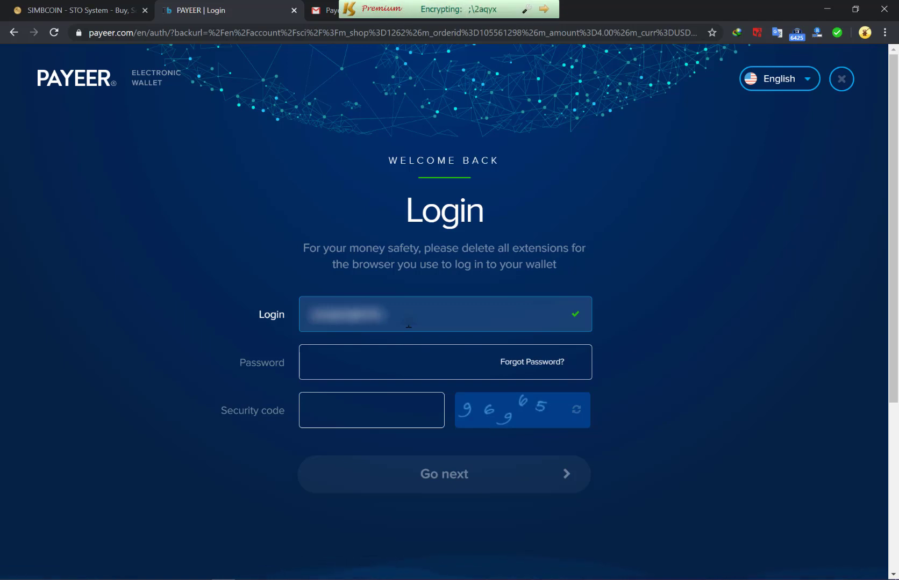
pyautogui.write('**')
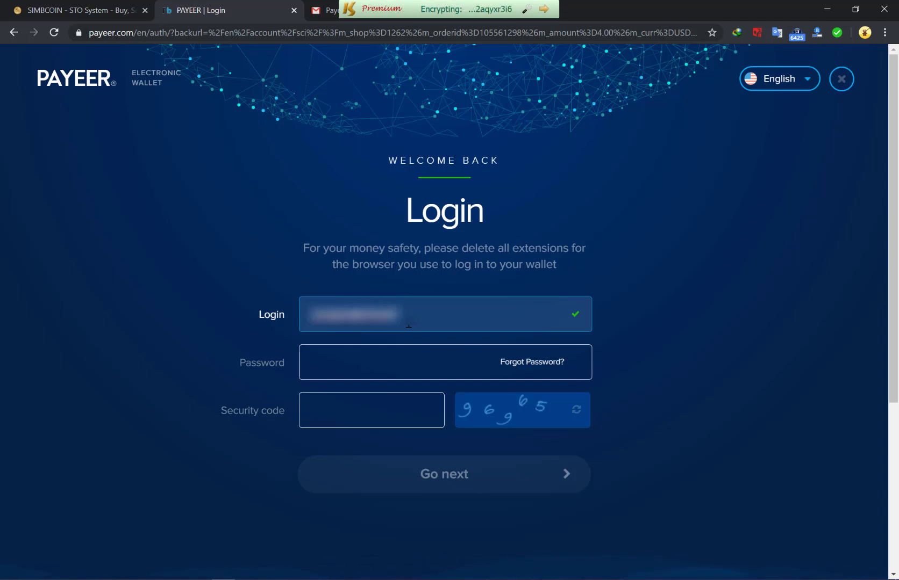
pyautogui.write('**********')
# Enter the account password and the captcha security code, then submit the login.
pyautogui.press('Tab')
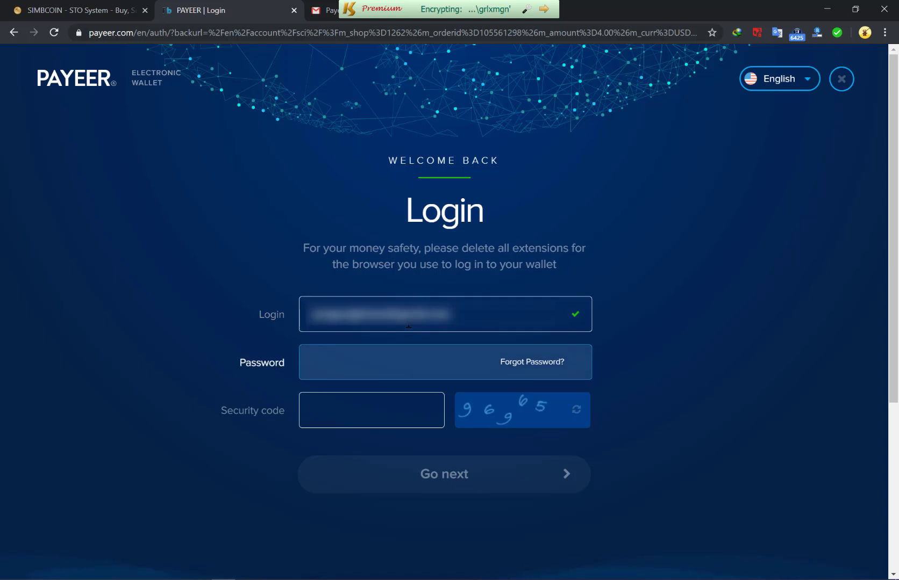
pyautogui.write('***')
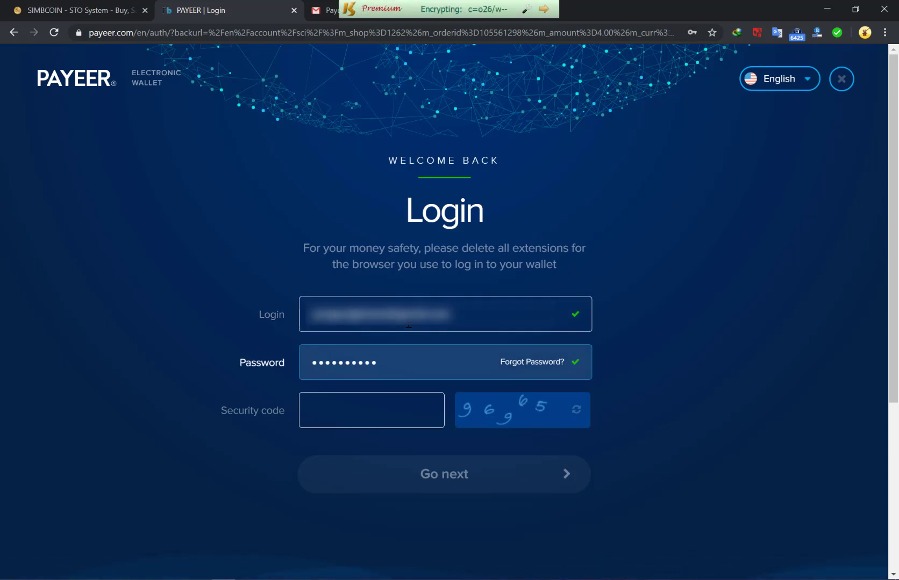
pyautogui.write('**')
pyautogui.click(354, 411)
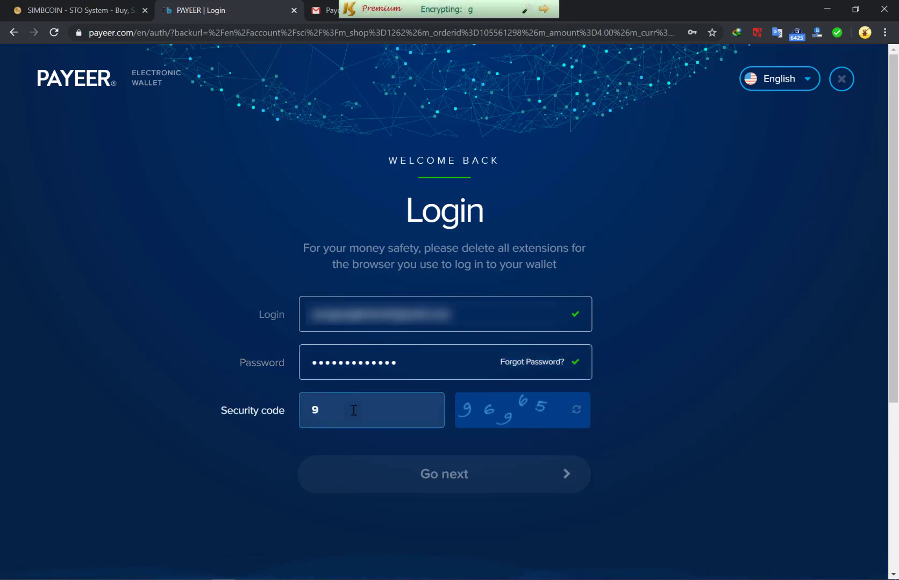
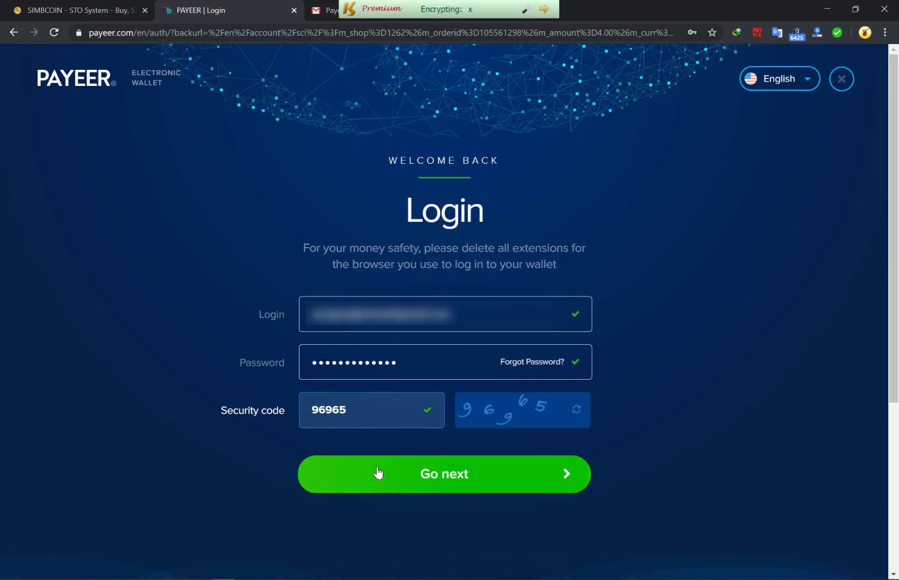
pyautogui.click(376, 473)
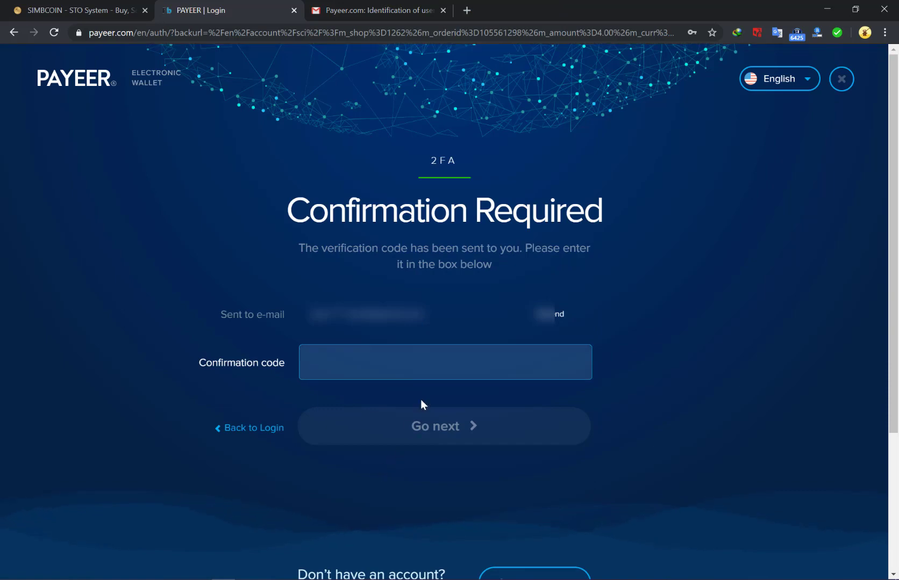
# In Gmail, check the Payeer payment-completed e-mail and return to the inbox.
pyautogui.click(400, 10)
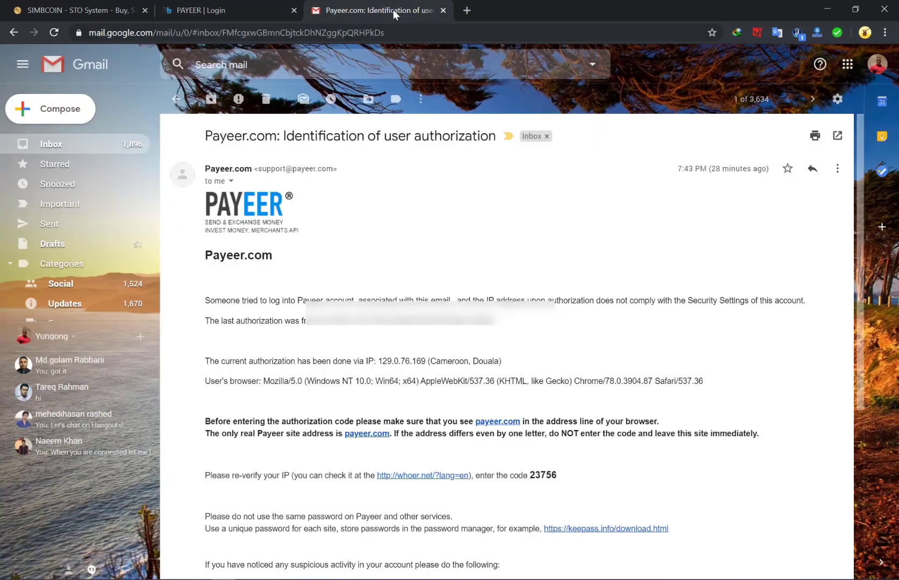
pyautogui.scroll(-2, 483, 322)
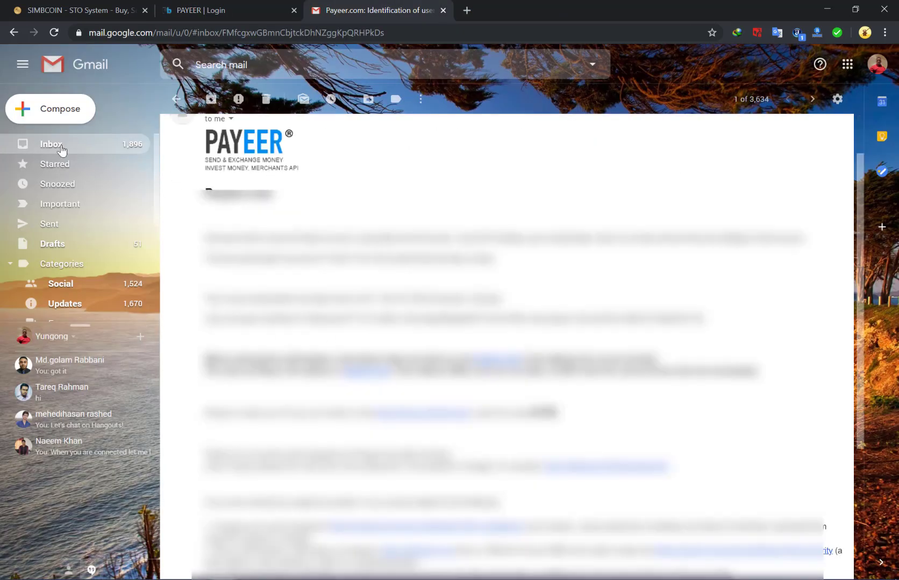
pyautogui.click(62, 150)
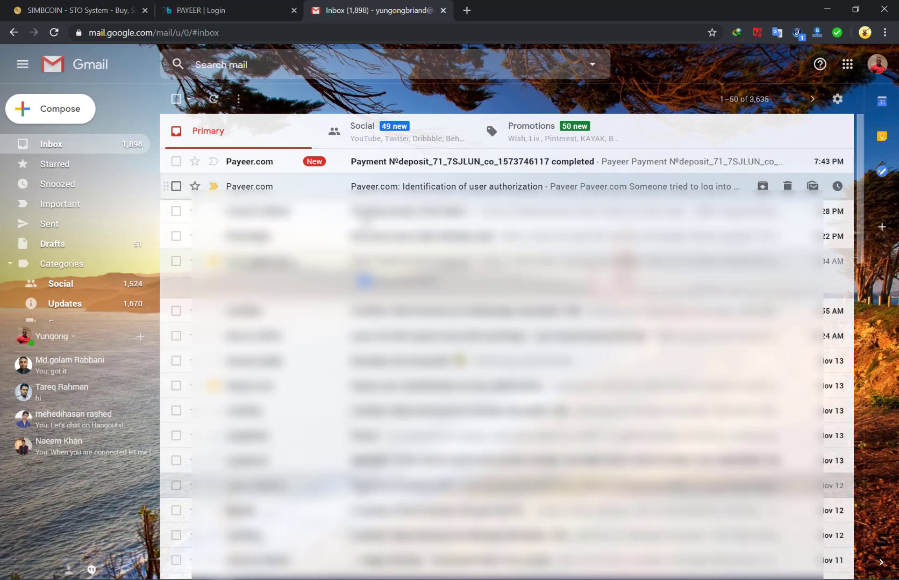
pyautogui.click(473, 161)
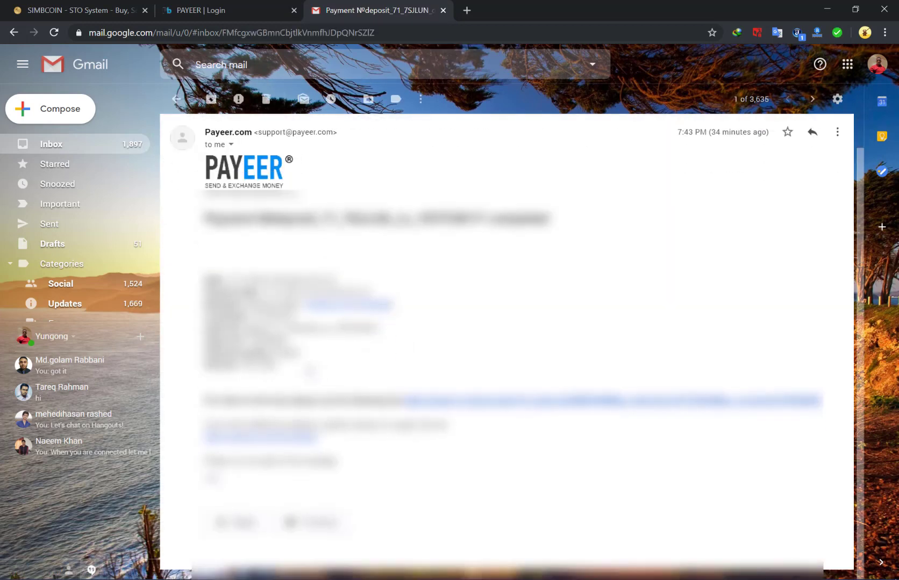
pyautogui.click(70, 146)
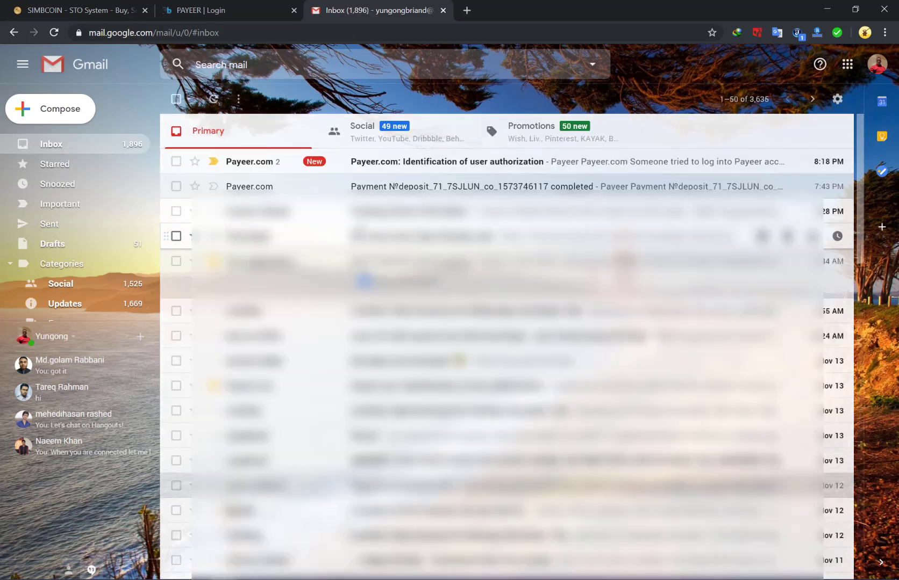
# Copy the verification code from the newest Payeer authorization e-mail and return to Payeer.
pyautogui.click(399, 166)
pyautogui.scroll(-1, 541, 475)
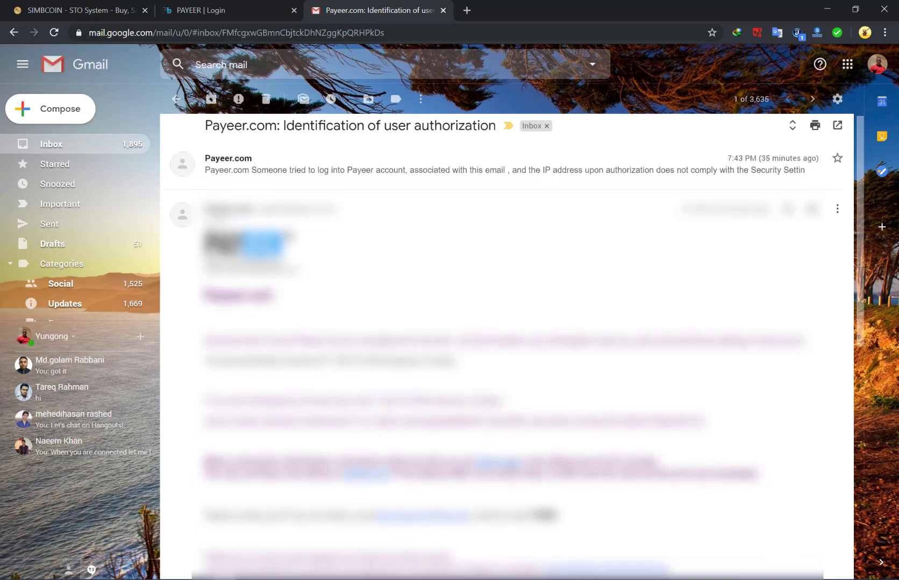
pyautogui.doubleClick(544, 463)
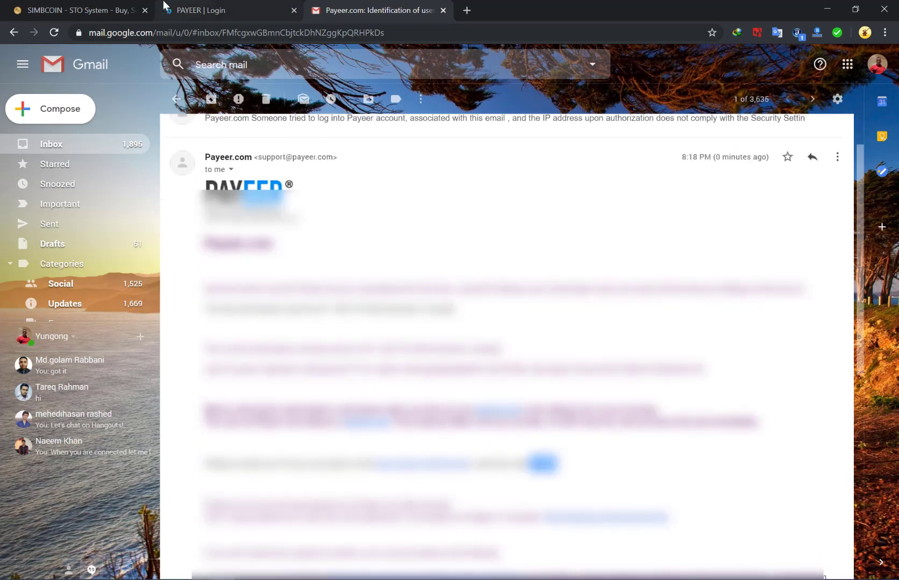
pyautogui.click(207, 11)
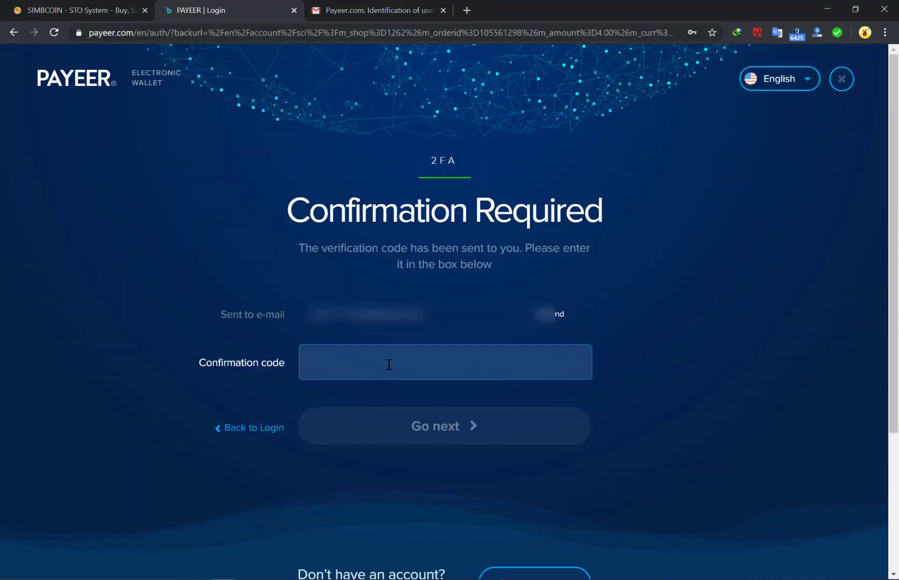
# Paste the verification code and confirm the 4.00 $ payment to simbcoin.net.
pyautogui.hotkey('ctrl', 'v')
pyautogui.click(382, 431)
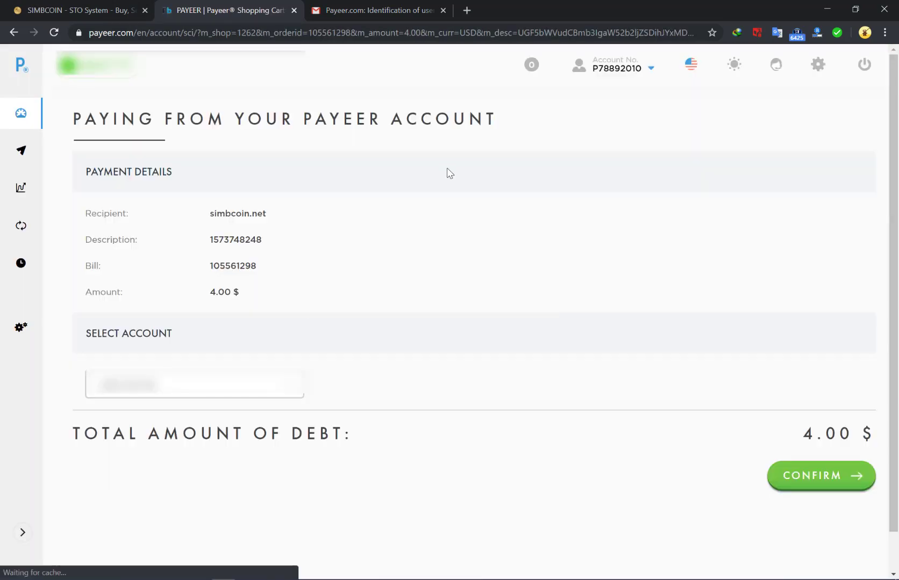
pyautogui.click(818, 486)
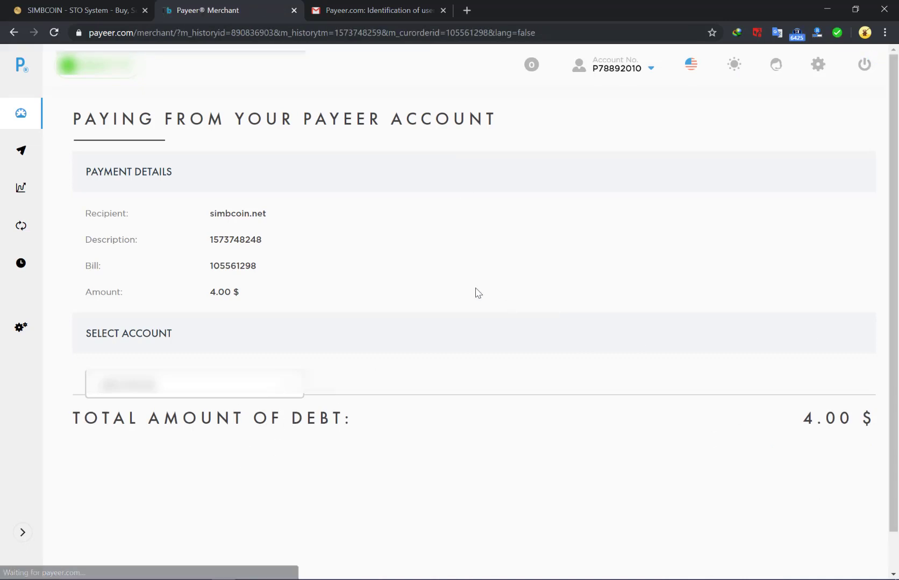
# Return to SimbCoin's deposit list, then reload the dashboard to update balances.
pyautogui.click(666, 440)
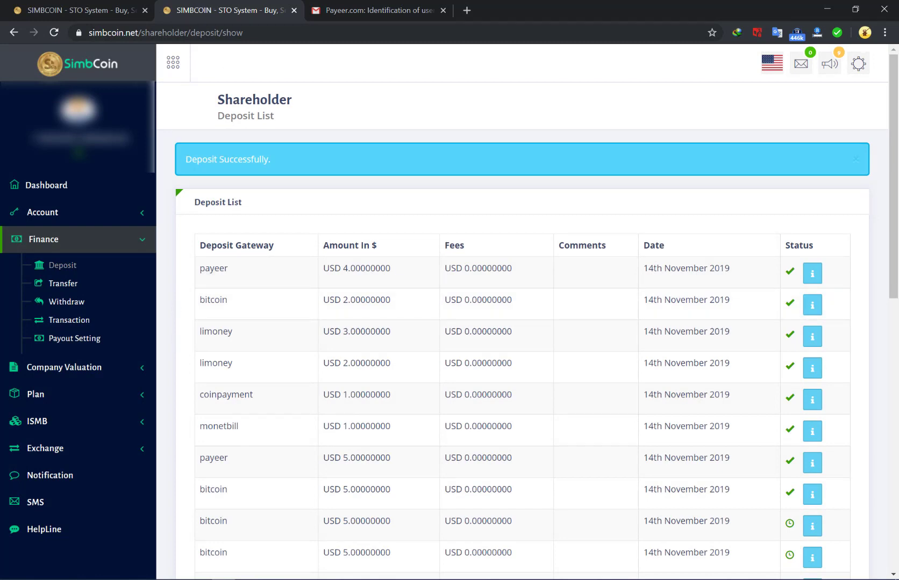
pyautogui.click(66, 9)
pyautogui.click(54, 32)
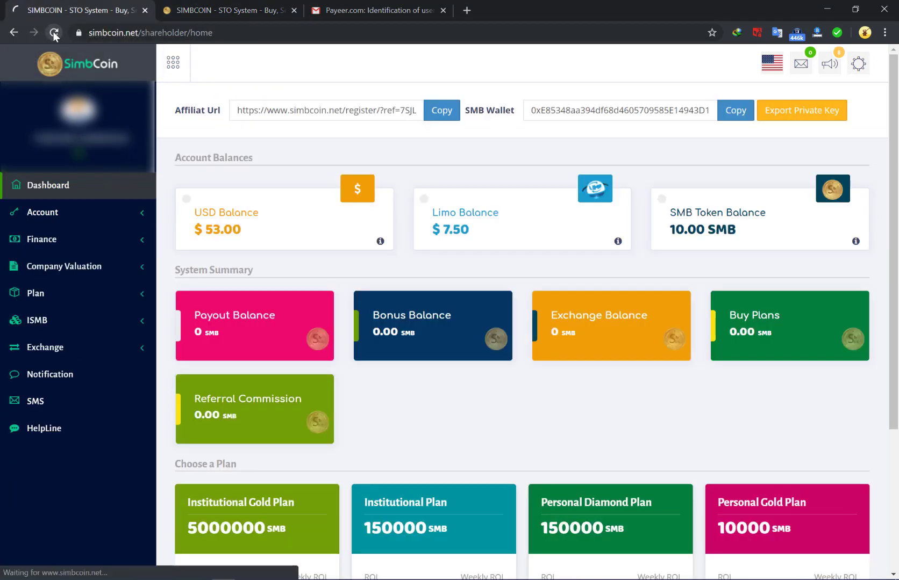